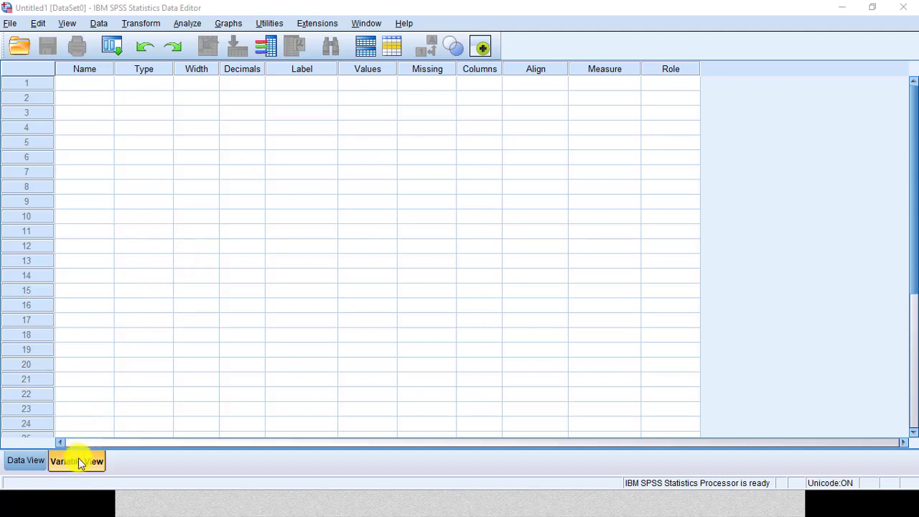
Step: Enter the value 0 in rows 1 to 12 of the first variable column in the data grid
{"action": "left_click", "coordinate": [28, 463]}
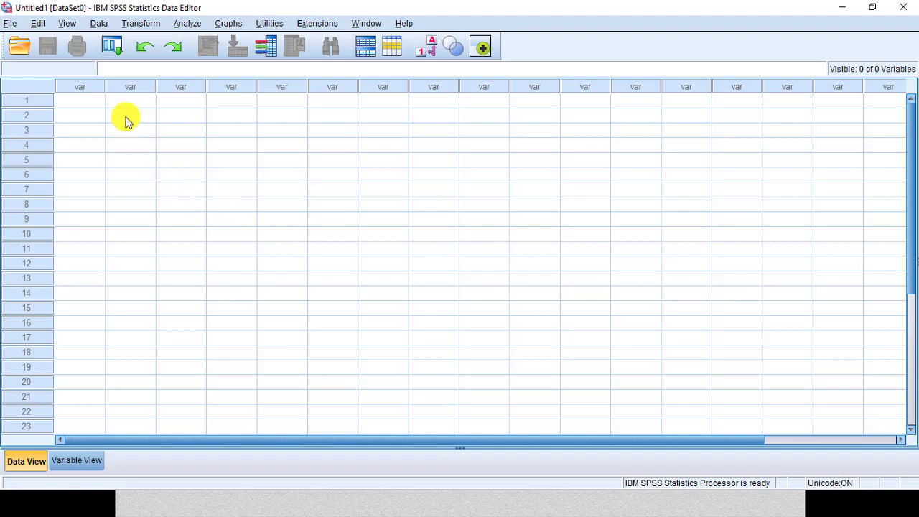
{"action": "left_click", "coordinate": [97, 103]}
{"action": "type", "text": "0"}
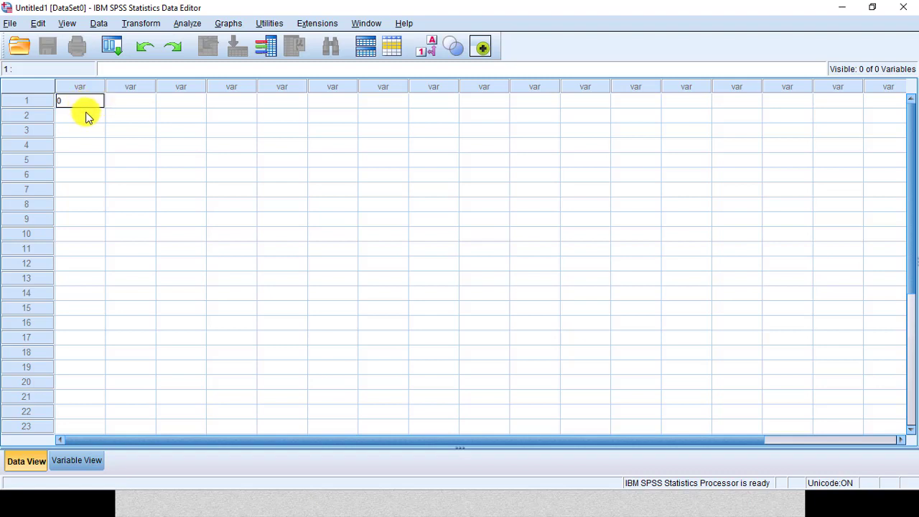
{"action": "left_click", "coordinate": [91, 115]}
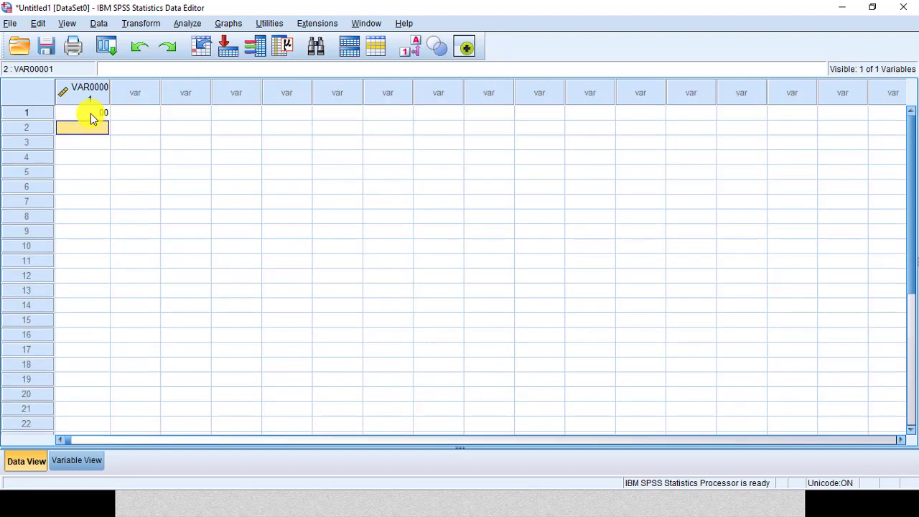
{"action": "left_click", "coordinate": [97, 157]}
{"action": "left_click", "coordinate": [103, 129]}
{"action": "type", "text": "00"}
{"action": "left_click", "coordinate": [102, 143]}
{"action": "type", "text": "0"}
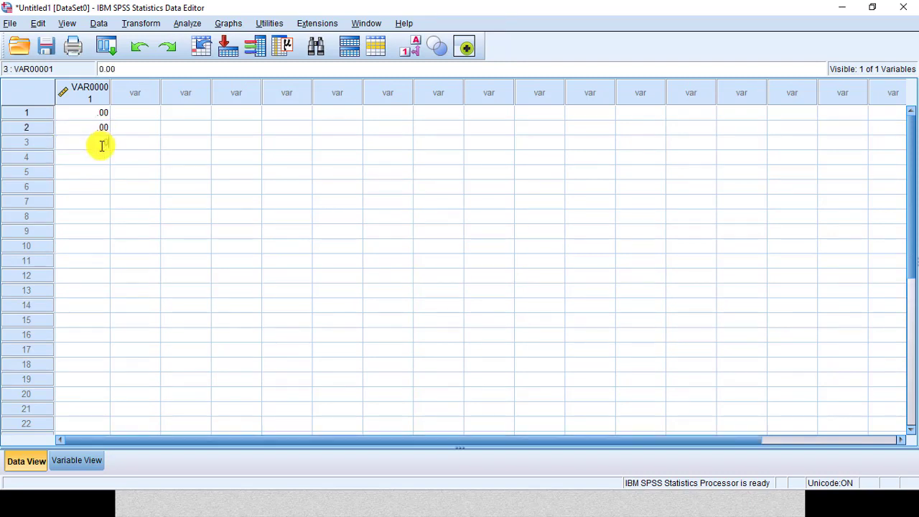
{"action": "left_click", "coordinate": [98, 157]}
{"action": "type", "text": "0"}
{"action": "key", "text": "Return"}
{"action": "type", "text": "0 .00 .00 .00 .00 .00 .0"}
{"action": "key", "text": "Return"}
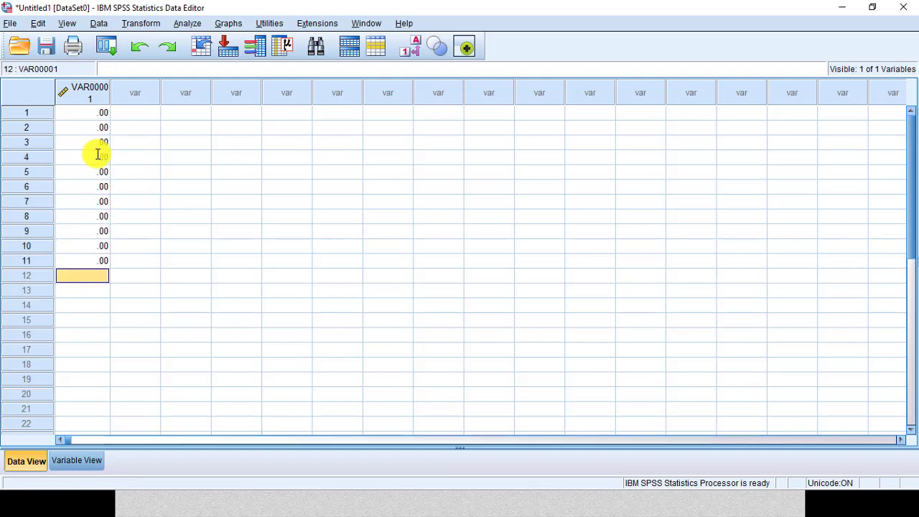
{"action": "type", "text": "0"}
{"action": "key", "text": "Return"}
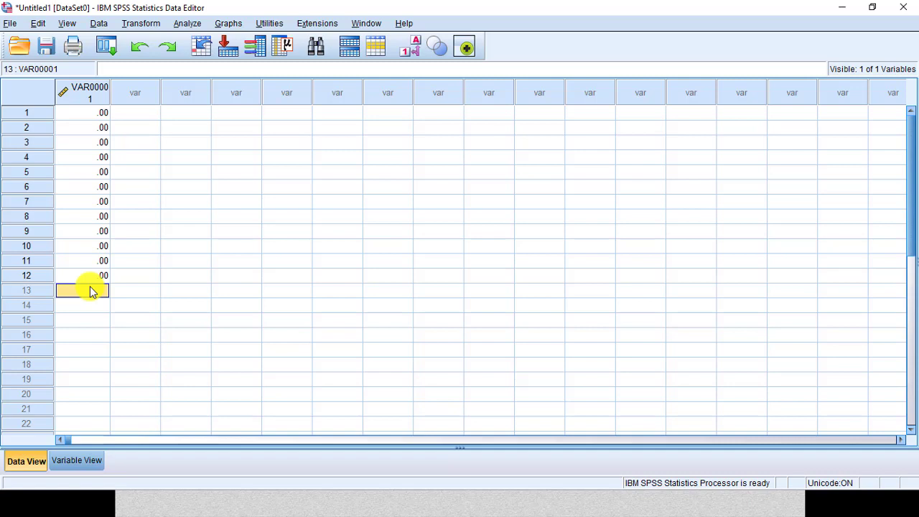
Step: Enter the value 1 in rows 13 to 24 of the first variable column
{"action": "type", "text": "1010.00"}
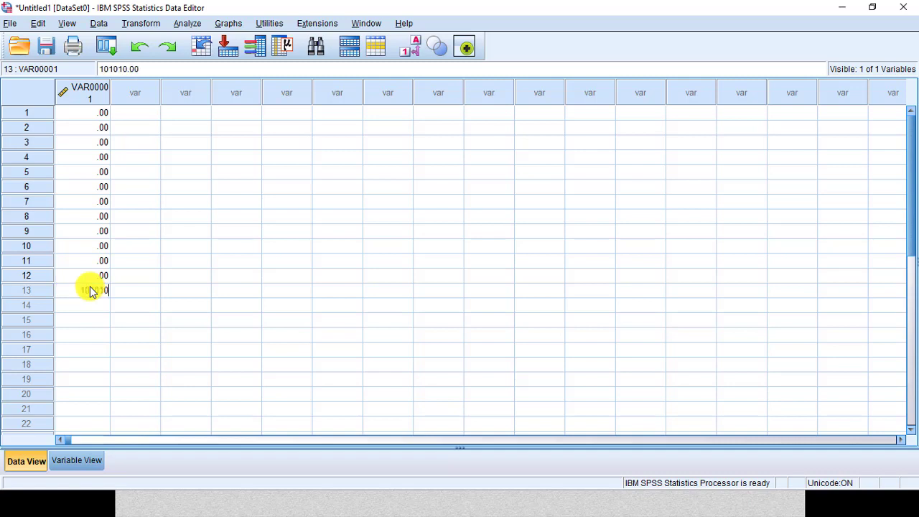
{"action": "key", "text": "BackSpace"}
{"action": "key", "text": "BackSpace"}
{"action": "key", "text": "BackSpace"}
{"action": "key", "text": "Return"}
{"action": "type", "text": "1"}
{"action": "key", "text": "Return"}
{"action": "type", "text": "1"}
{"action": "key", "text": "Return"}
{"action": "type", "text": "1 1 1 1 1 1 1 1 "}
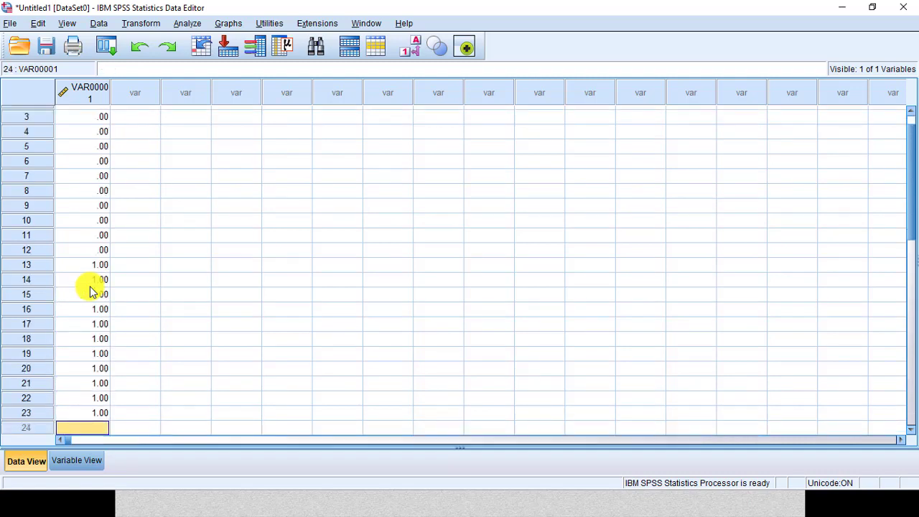
{"action": "type", "text": "1"}
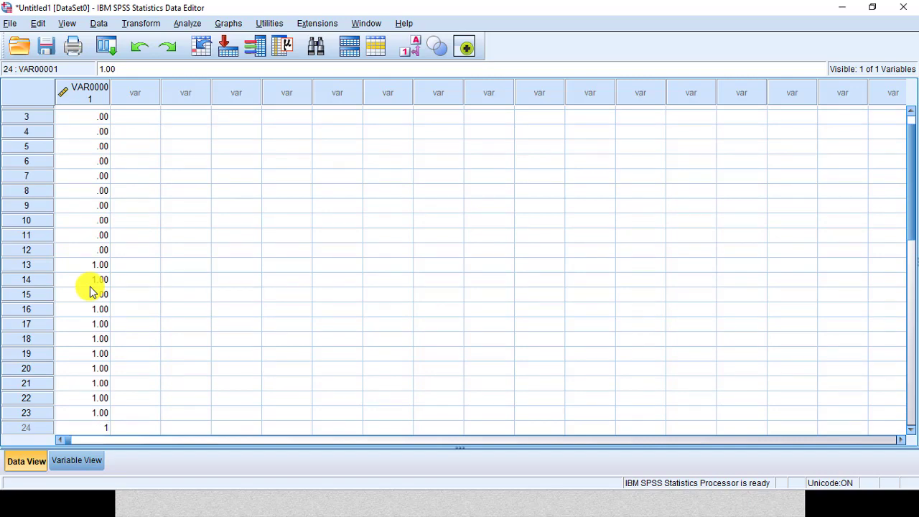
Step: Enter scores 50, 55, 45, 60, 50, 50, 55, 45, 60, 65, 70, 55 in rows 1 to 12 of the second column
{"action": "left_click", "coordinate": [166, 296]}
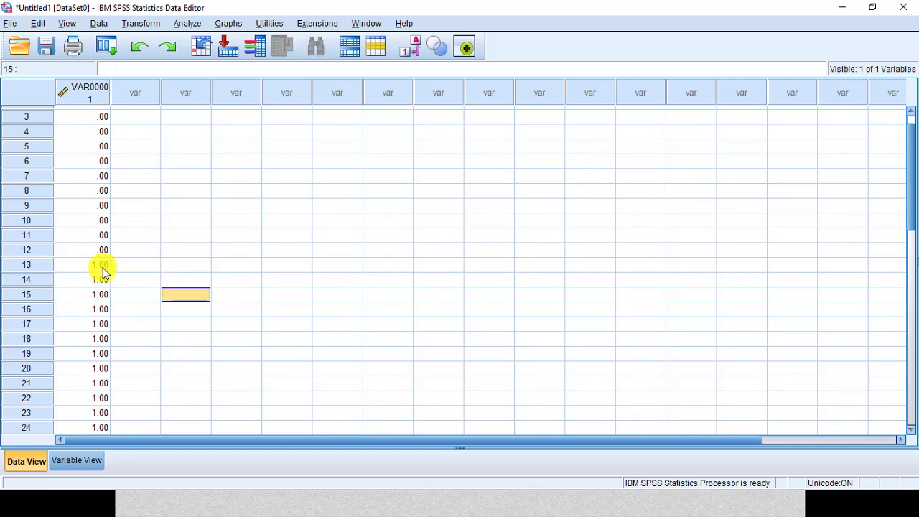
{"action": "scroll", "coordinate": [102, 270], "scroll_direction": "down", "scroll_amount": 1}
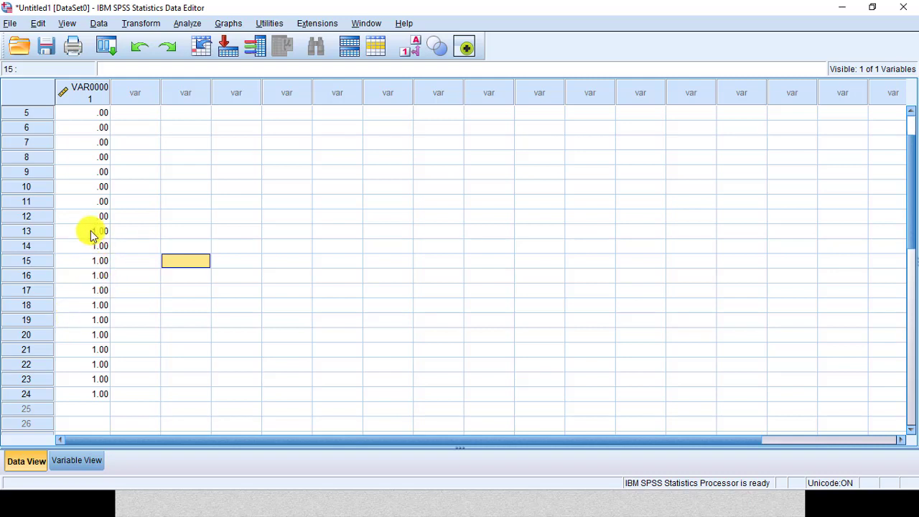
{"action": "scroll", "coordinate": [102, 260], "scroll_direction": "up", "scroll_amount": 2}
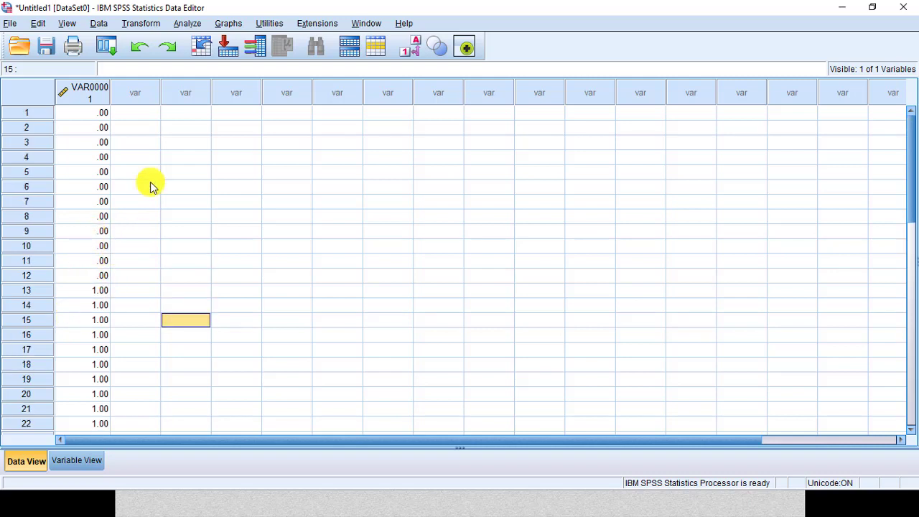
{"action": "left_click", "coordinate": [151, 113]}
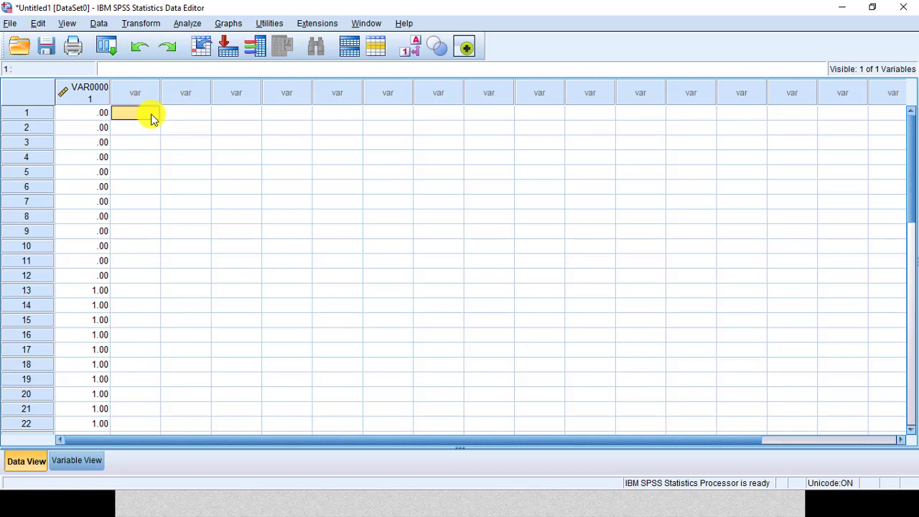
{"action": "type", "text": "50"}
{"action": "key", "text": "Return"}
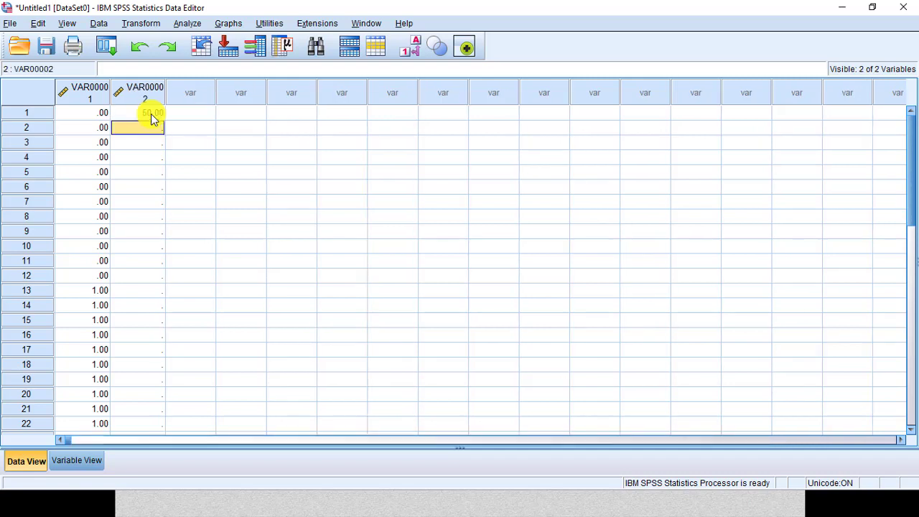
{"action": "type", "text": "55"}
{"action": "key", "text": "Return"}
{"action": "type", "text": "45"}
{"action": "key", "text": "Return"}
{"action": "type", "text": "60"}
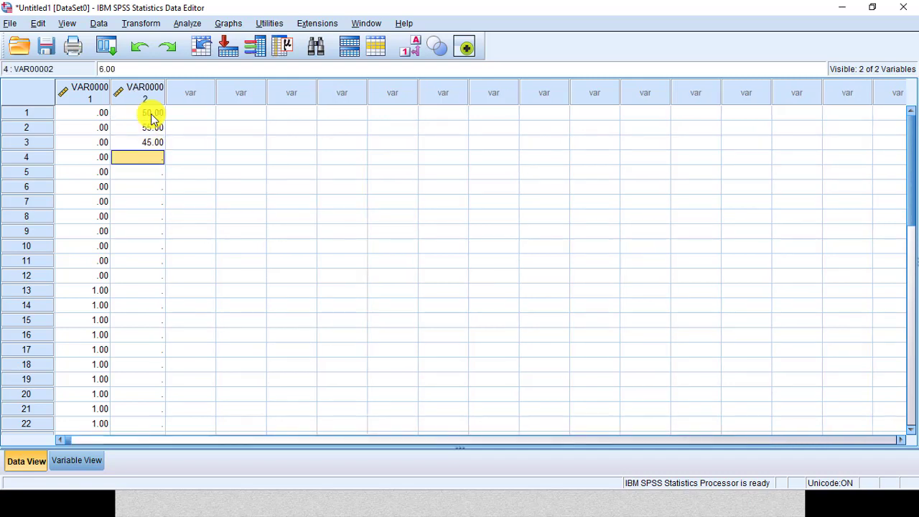
{"action": "key", "text": "Return"}
{"action": "type", "text": "50"}
{"action": "key", "text": "Return"}
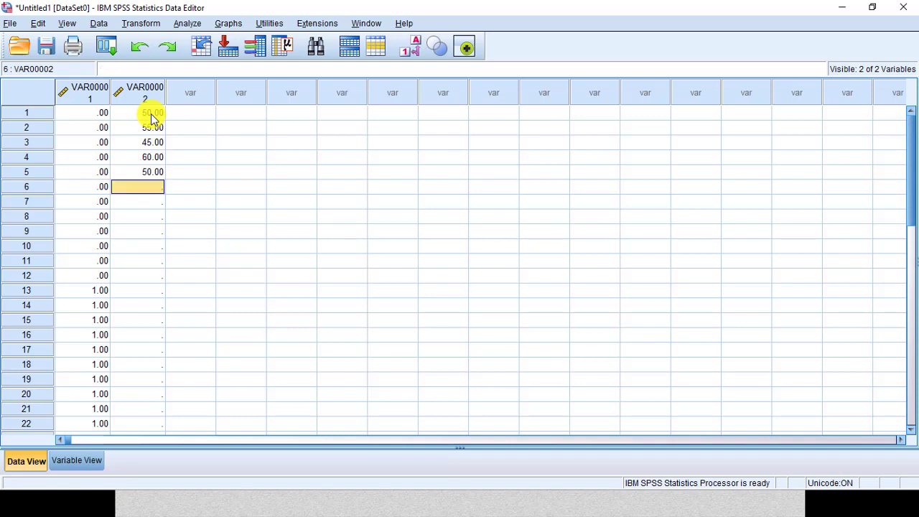
{"action": "type", "text": "50"}
{"action": "key", "text": "Return"}
{"action": "type", "text": "55"}
{"action": "key", "text": "Return"}
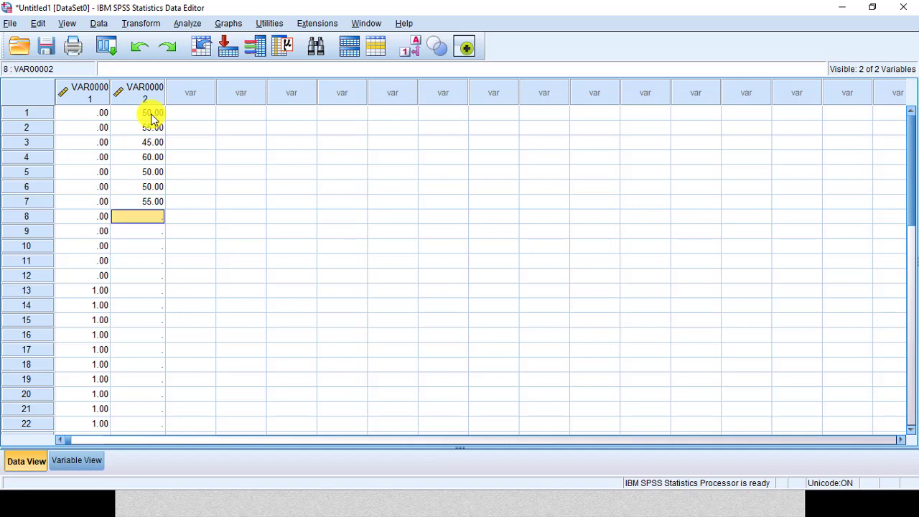
{"action": "type", "text": "45"}
{"action": "key", "text": "Return"}
{"action": "type", "text": "60"}
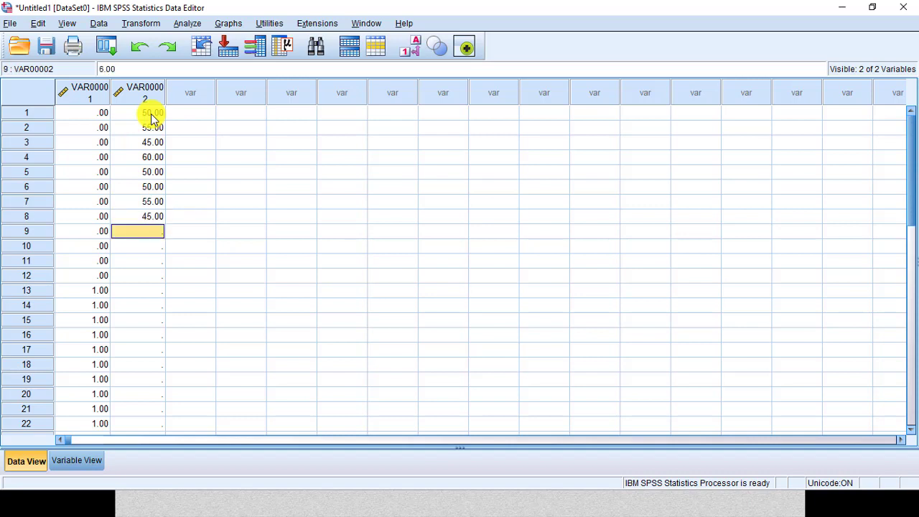
{"action": "key", "text": "Return"}
{"action": "type", "text": "65"}
{"action": "key", "text": "Return"}
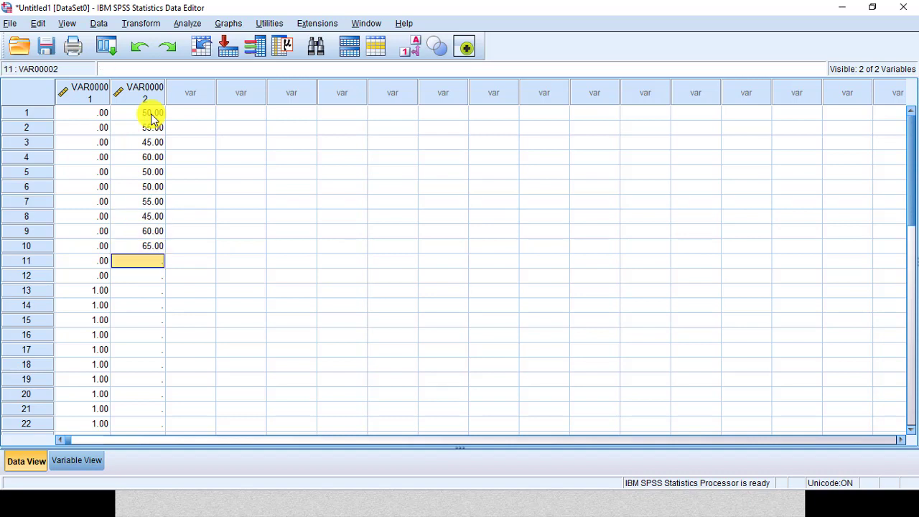
{"action": "type", "text": "70"}
{"action": "key", "text": "Return"}
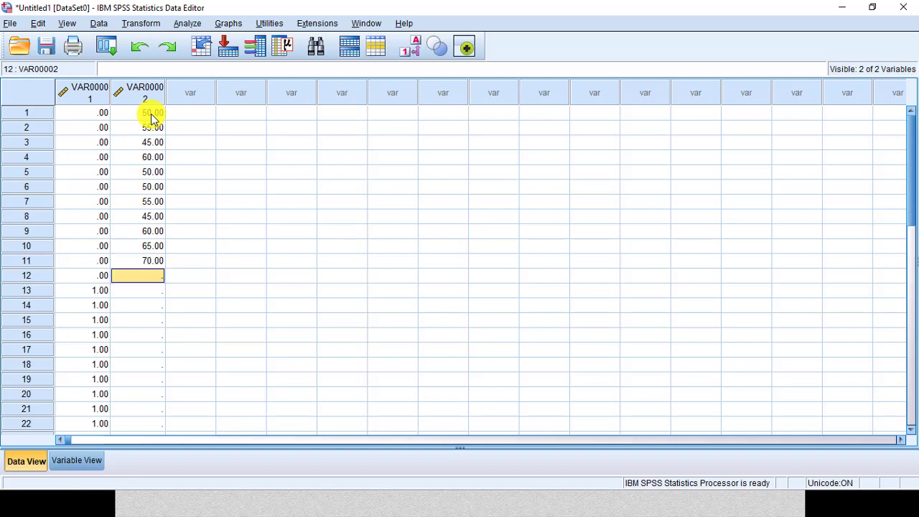
{"action": "type", "text": "55"}
{"action": "key", "text": "Return"}
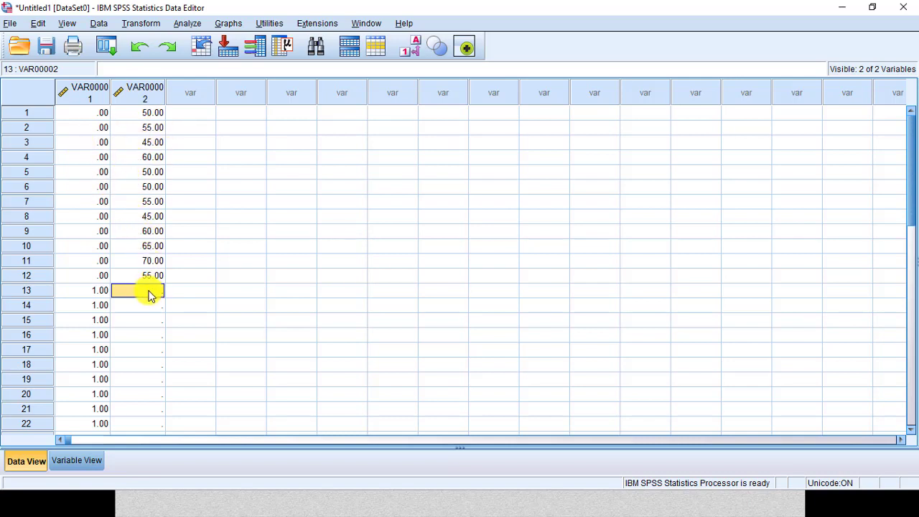
Step: Enter scores 80, 75, 90, 95, 90, 95, 75, 80, 85, 90, 85, 75 in rows 13 to 24 of the second column
{"action": "type", "text": "80"}
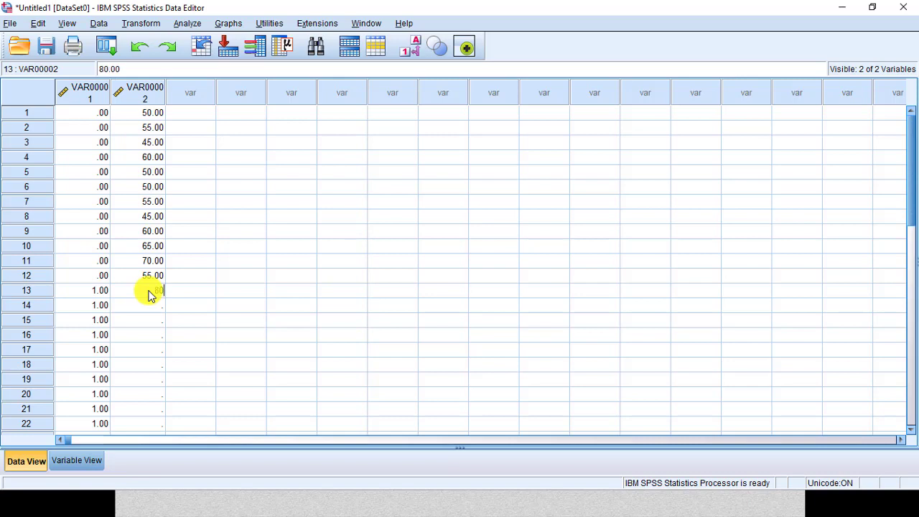
{"action": "key", "text": "Return"}
{"action": "type", "text": "75"}
{"action": "key", "text": "Return"}
{"action": "type", "text": "90"}
{"action": "key", "text": "Return"}
{"action": "type", "text": "95"}
{"action": "key", "text": "Return"}
{"action": "type", "text": "90"}
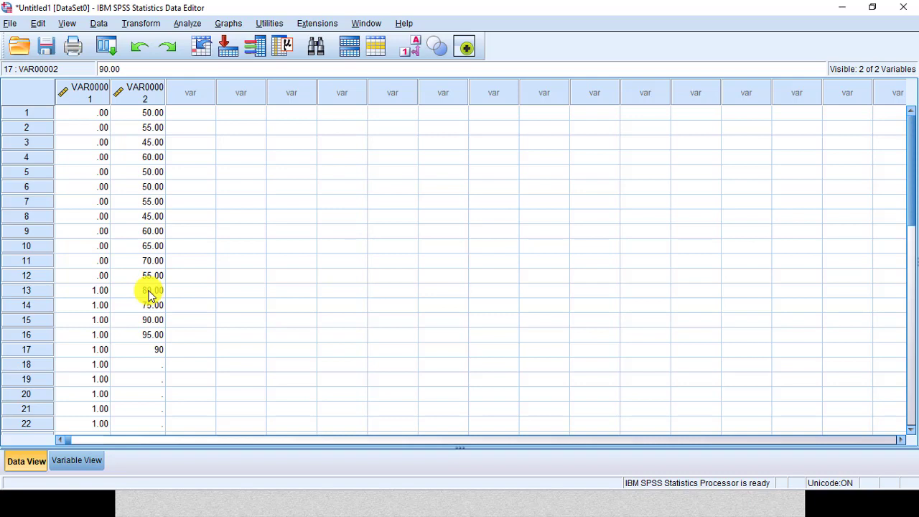
{"action": "key", "text": "Return"}
{"action": "type", "text": "95"}
{"action": "key", "text": "Return"}
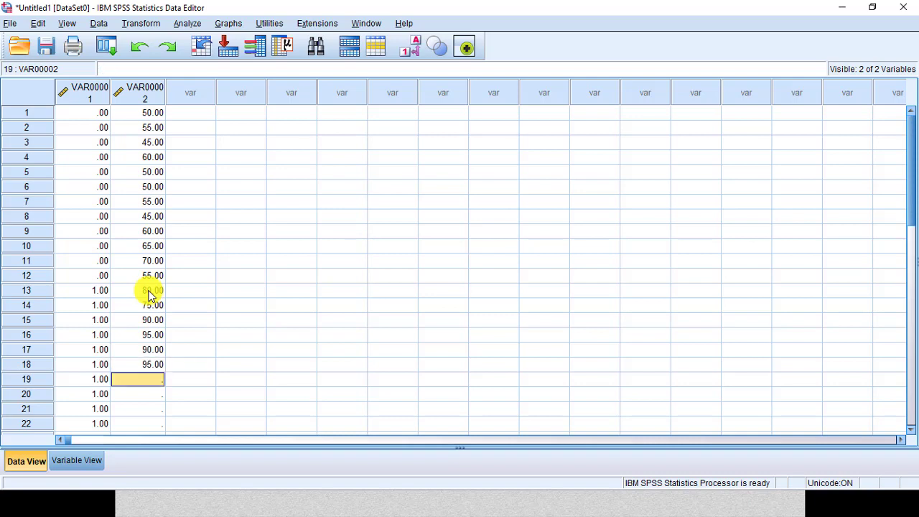
{"action": "type", "text": "75"}
{"action": "key", "text": "Return"}
{"action": "type", "text": "80"}
{"action": "key", "text": "Return"}
{"action": "type", "text": "85"}
{"action": "key", "text": "Return"}
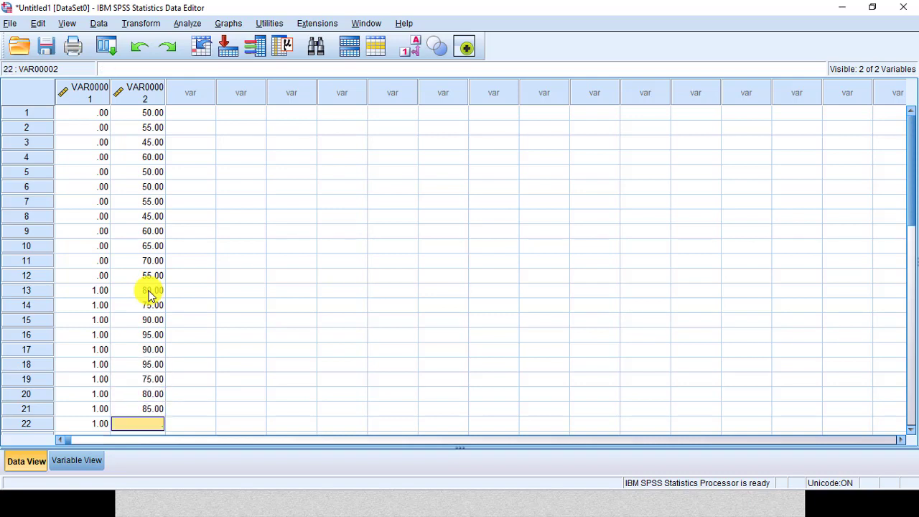
{"action": "type", "text": "90"}
{"action": "key", "text": "Return"}
{"action": "type", "text": "85"}
{"action": "key", "text": "Return"}
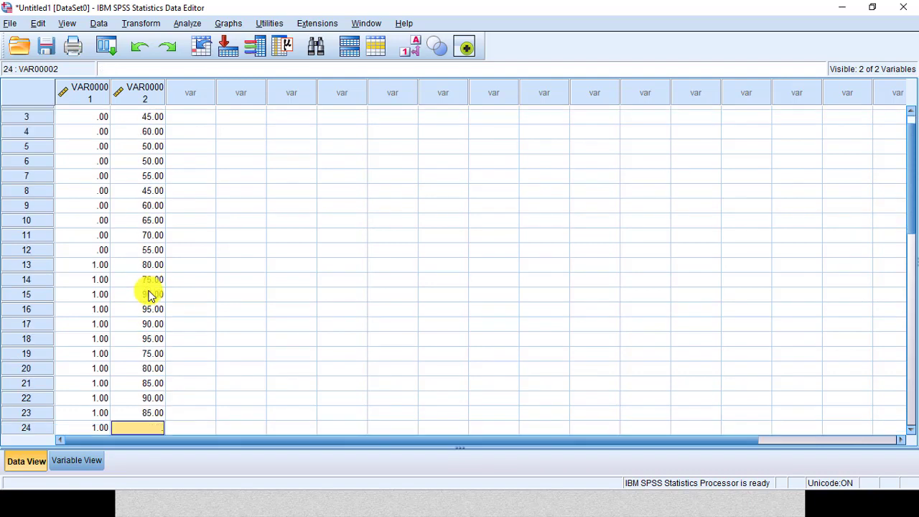
{"action": "type", "text": "75"}
{"action": "key", "text": "Return"}
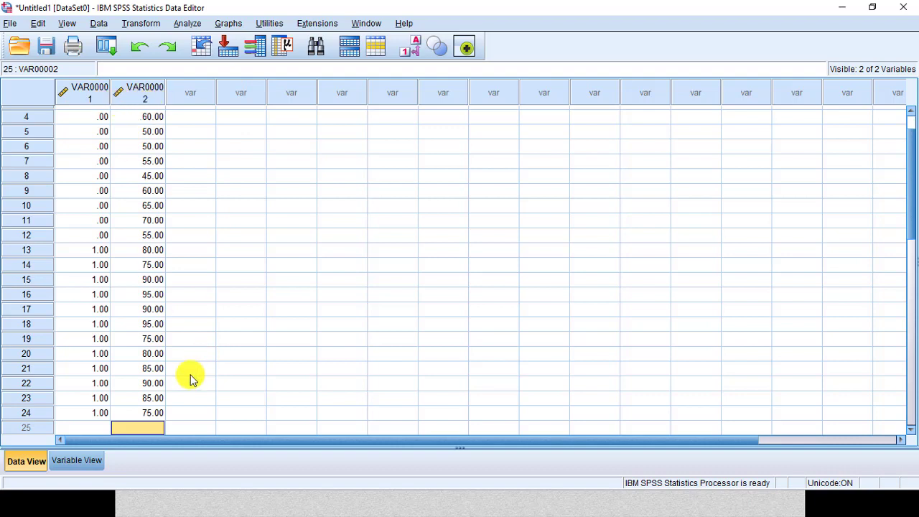
Step: Rename the first variable to metode in the variable definitions
{"action": "left_click", "coordinate": [93, 465]}
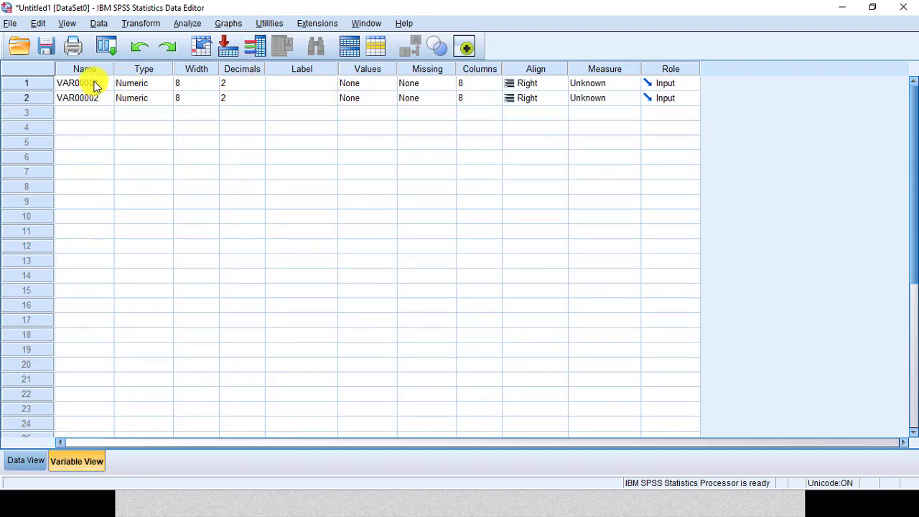
{"action": "left_click", "coordinate": [25, 461]}
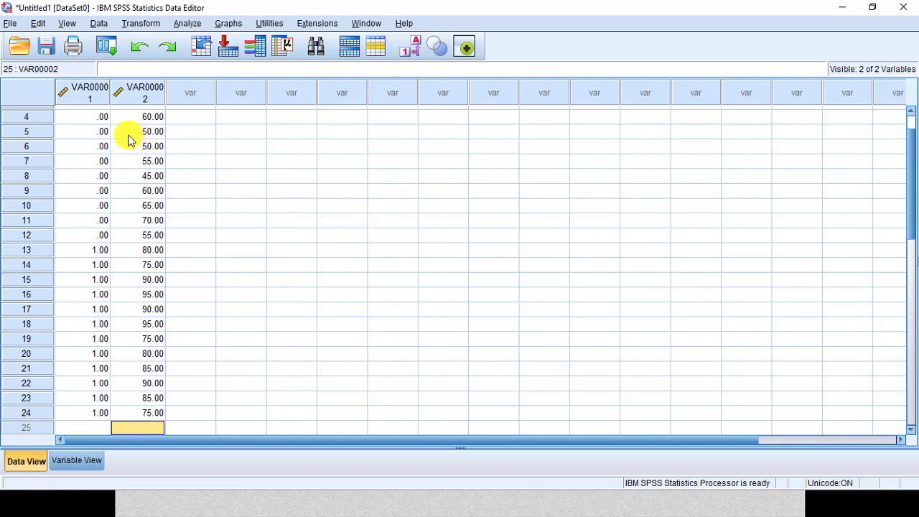
{"action": "scroll", "coordinate": [90, 172], "scroll_direction": "up", "scroll_amount": 1}
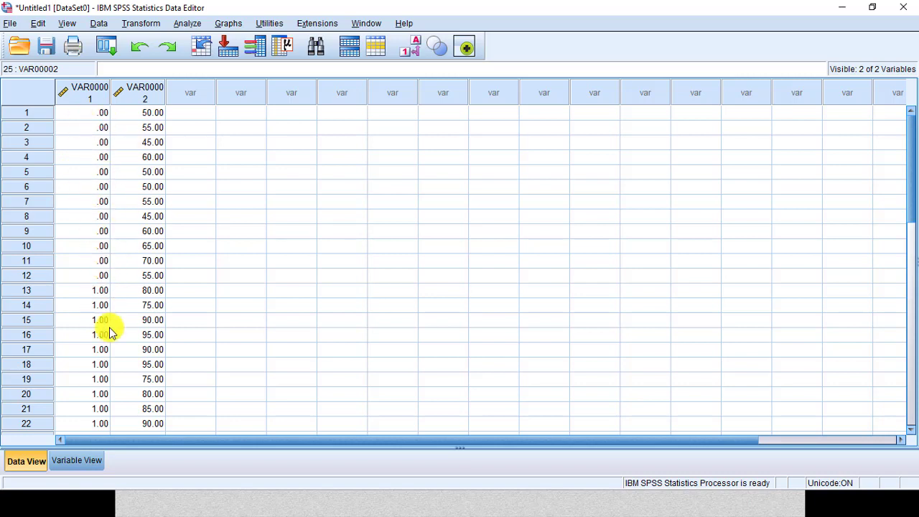
{"action": "left_click", "coordinate": [75, 460]}
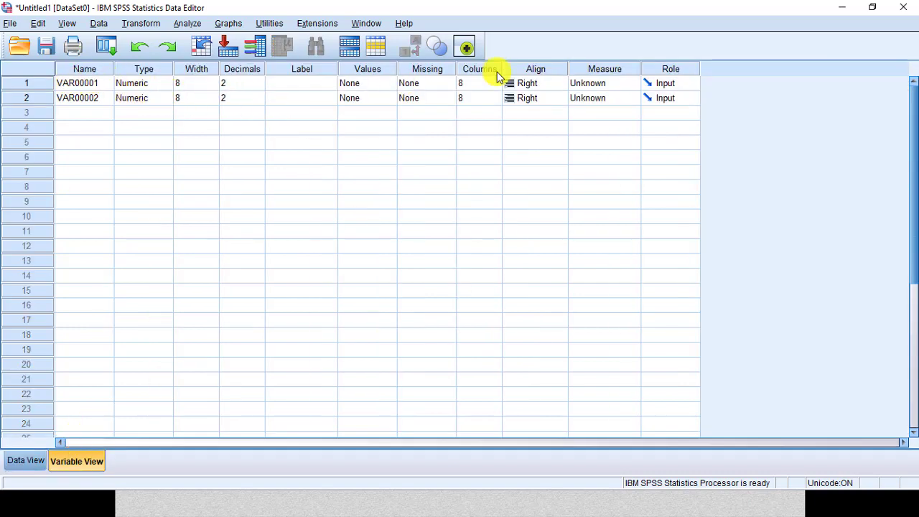
{"action": "left_click", "coordinate": [99, 87]}
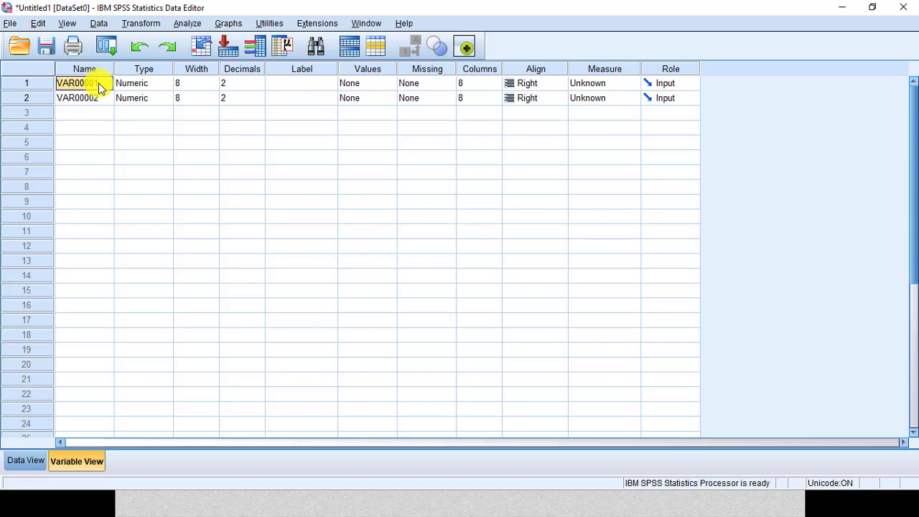
{"action": "type", "text": "metode"}
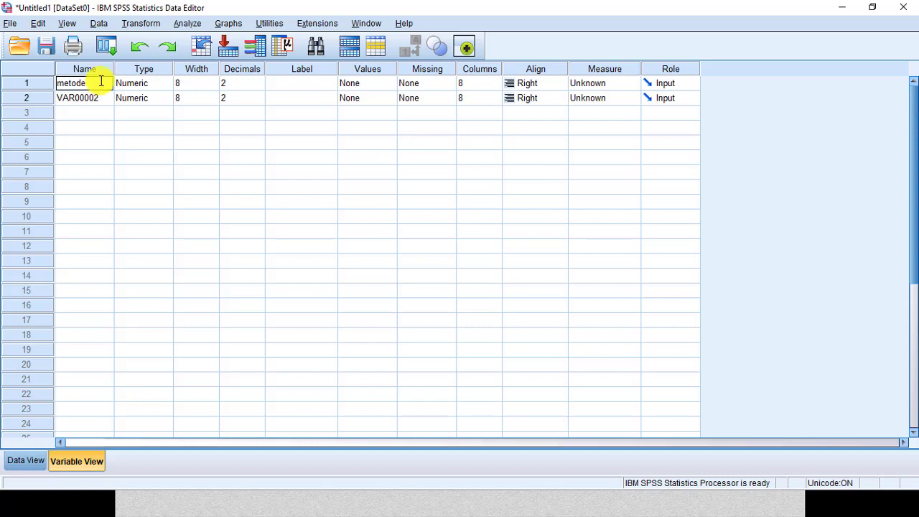
Step: Define value labels for metode: 0 as "metode A" and 1 as "metode b"
{"action": "left_click", "coordinate": [391, 87]}
{"action": "left_click", "coordinate": [392, 86]}
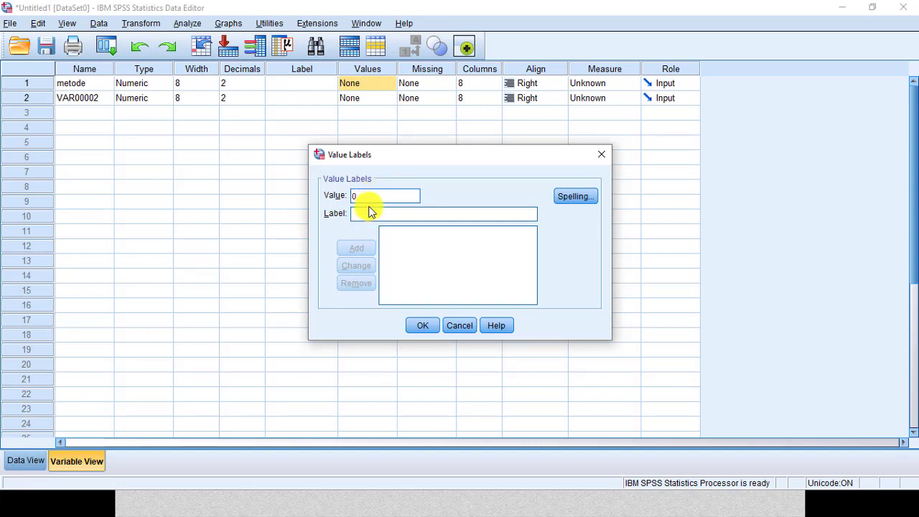
{"action": "left_click", "coordinate": [364, 212]}
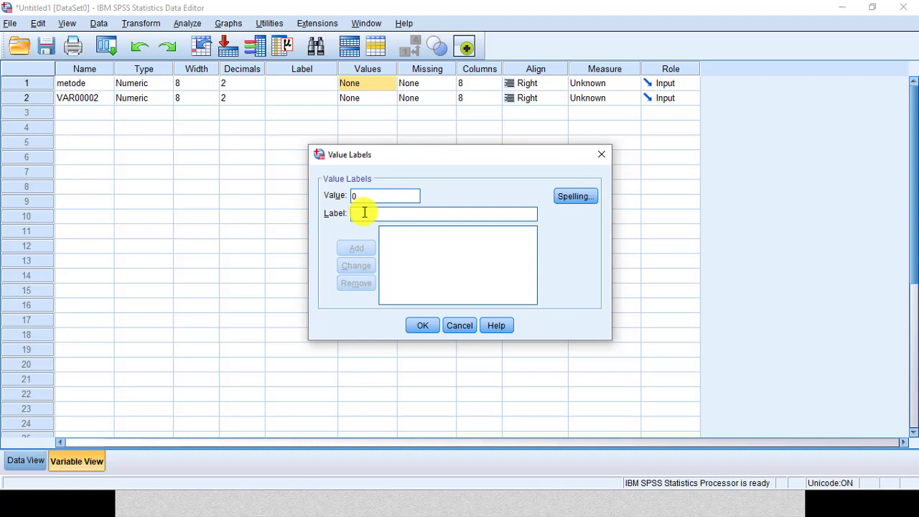
{"action": "type", "text": "metode A"}
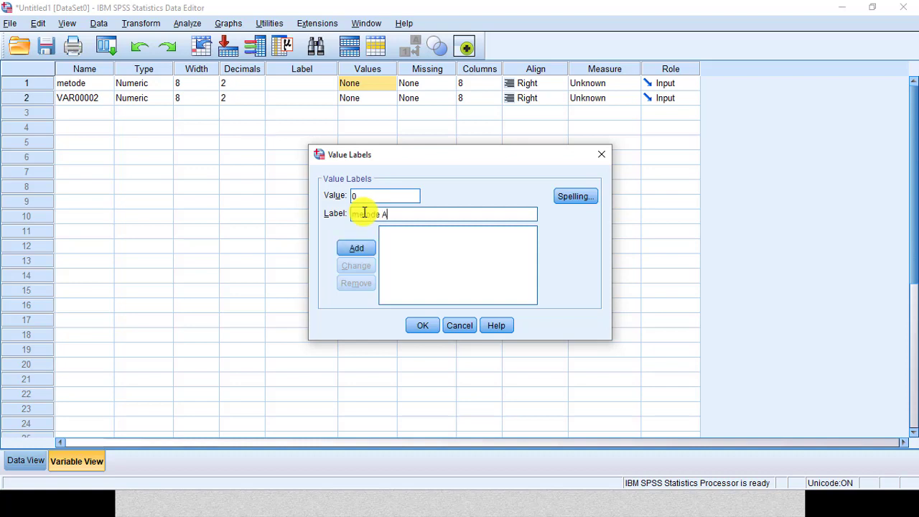
{"action": "left_click", "coordinate": [370, 247]}
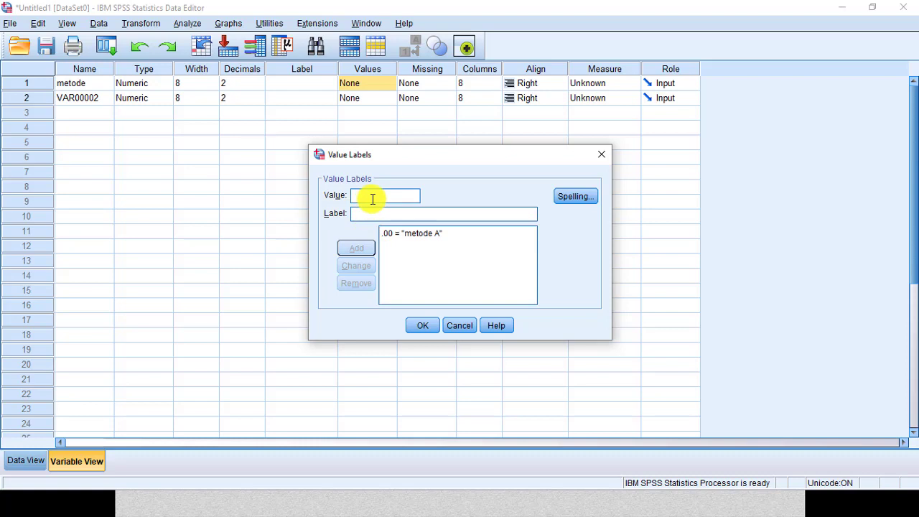
{"action": "left_click", "coordinate": [373, 199]}
{"action": "type", "text": "1"}
{"action": "left_click", "coordinate": [377, 212]}
{"action": "type", "text": "me"}
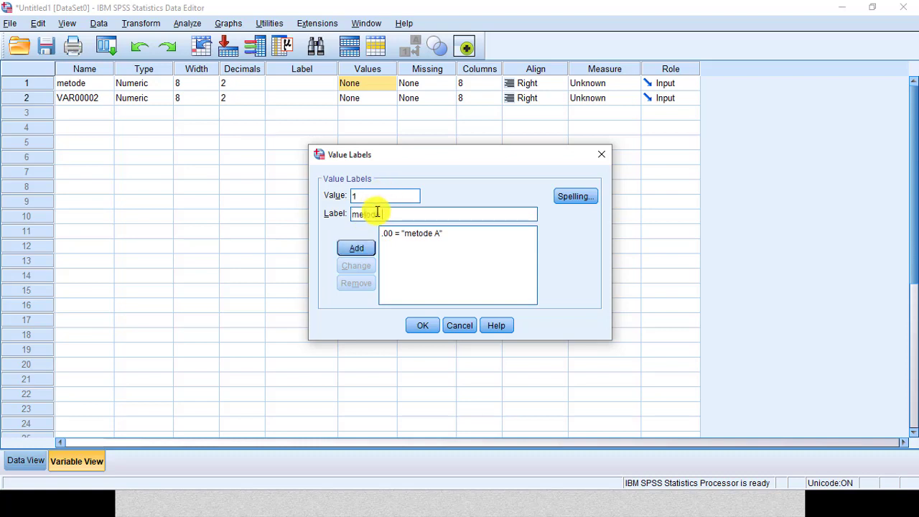
{"action": "type", "text": "tode b"}
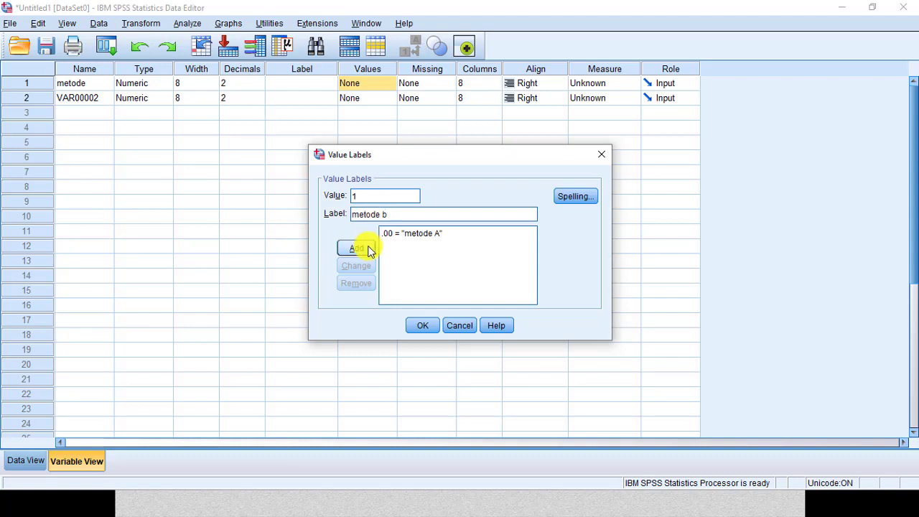
{"action": "left_click", "coordinate": [363, 246]}
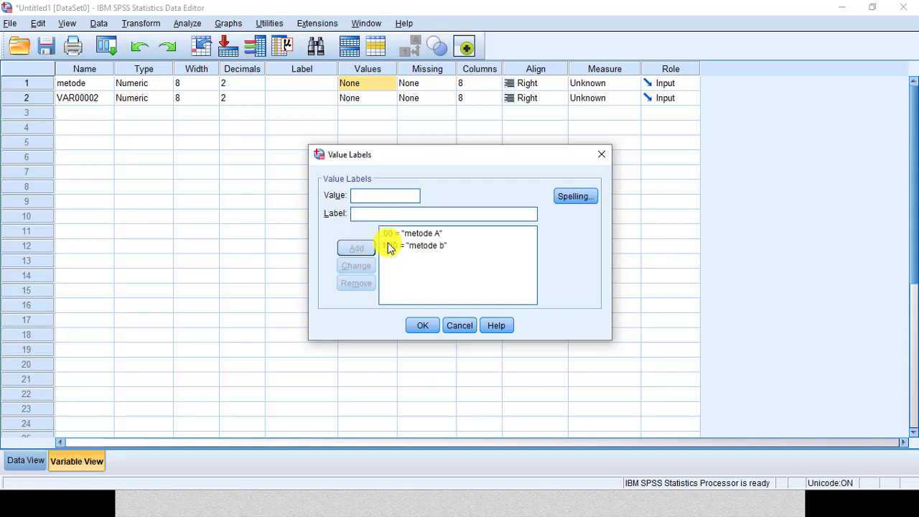
{"action": "left_click", "coordinate": [421, 324]}
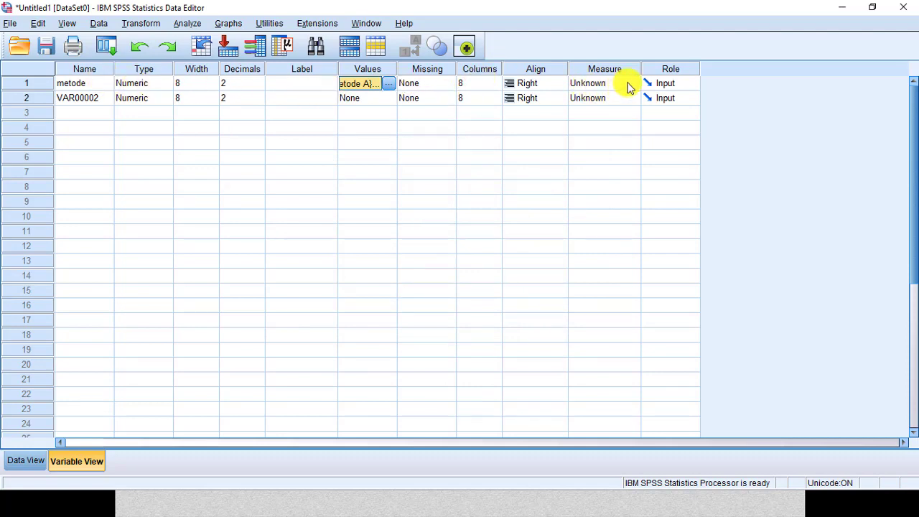
Step: Set the measure level of metode to Nominal
{"action": "left_click", "coordinate": [637, 85]}
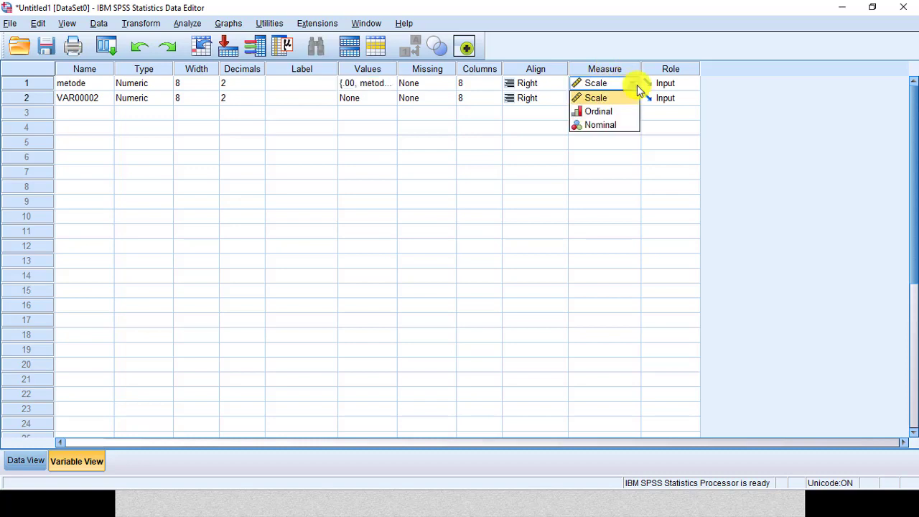
{"action": "left_click", "coordinate": [618, 125]}
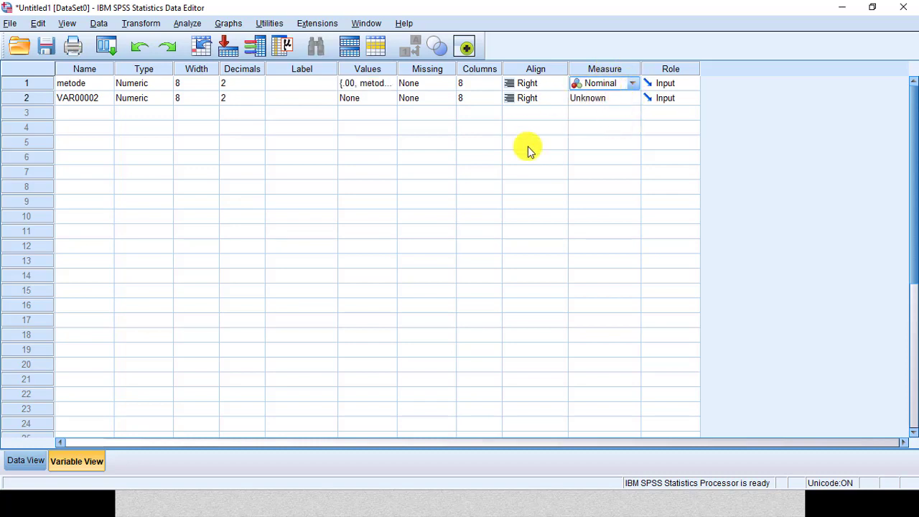
{"action": "left_click", "coordinate": [26, 461]}
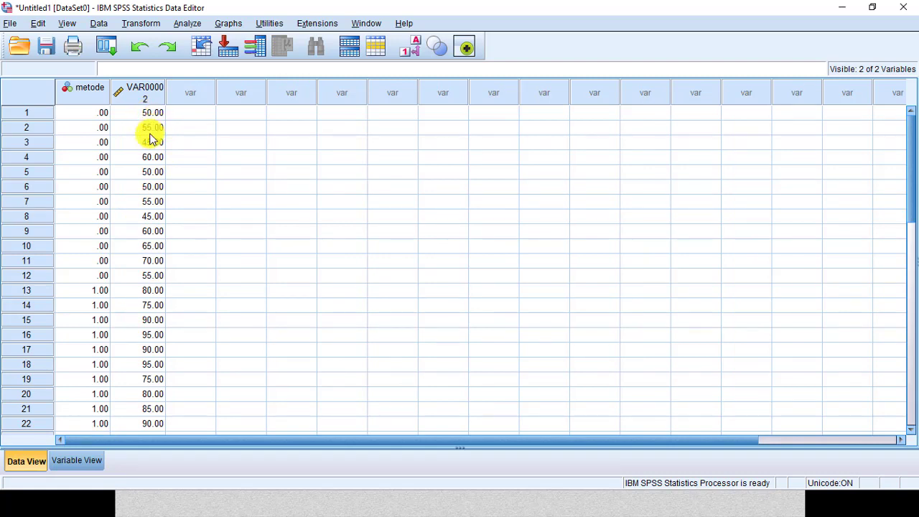
{"action": "left_click", "coordinate": [84, 462]}
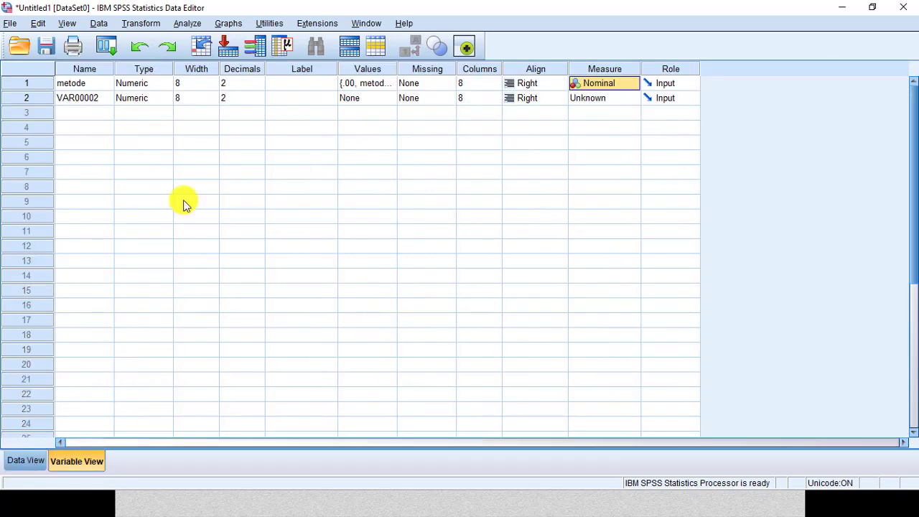
Step: Rename the second variable to nilai and set its measure level to Scale
{"action": "left_click", "coordinate": [94, 99]}
{"action": "type", "text": "nilai"}
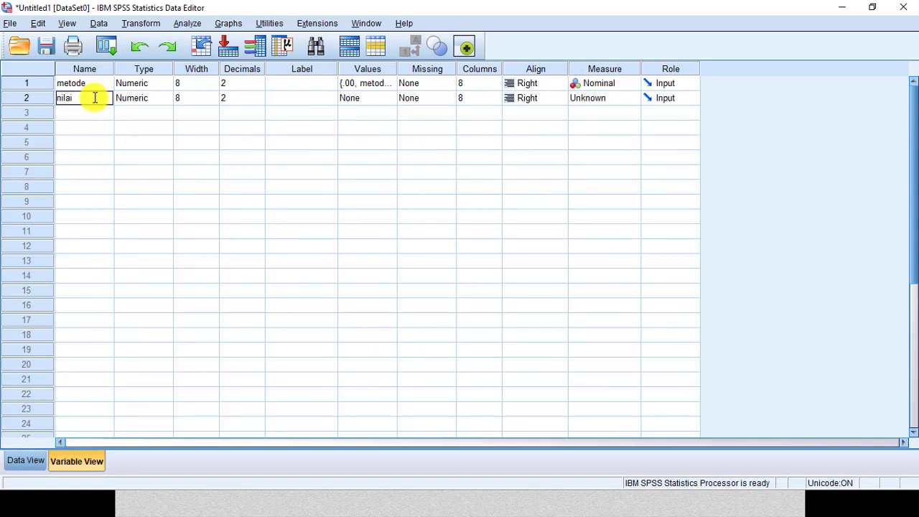
{"action": "left_click", "coordinate": [304, 142]}
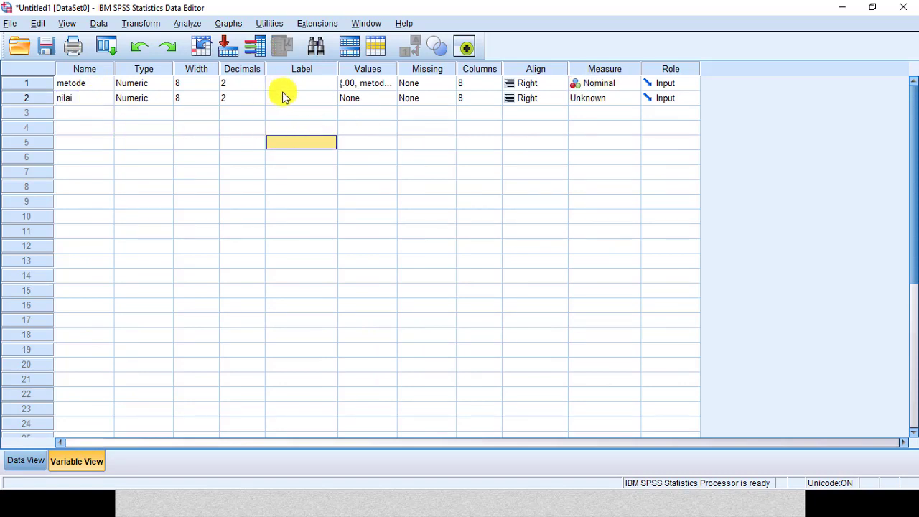
{"action": "left_click", "coordinate": [635, 102]}
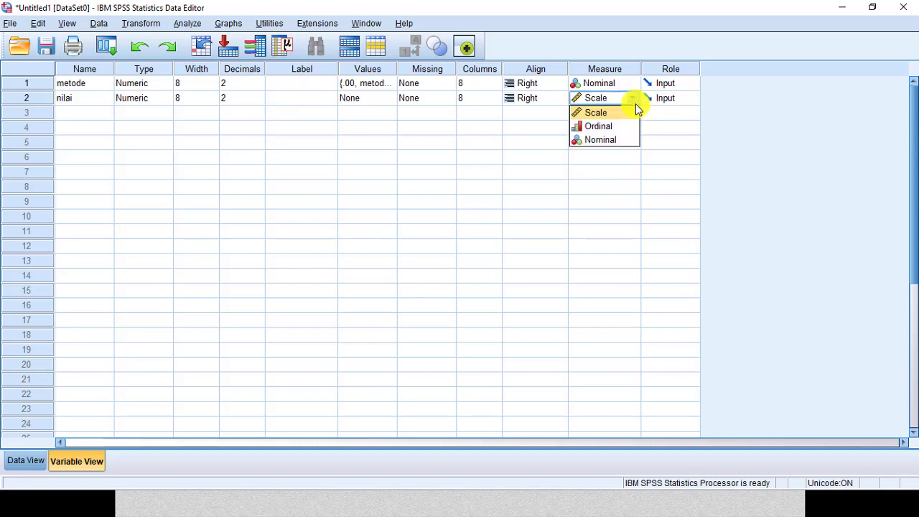
{"action": "left_click", "coordinate": [629, 113]}
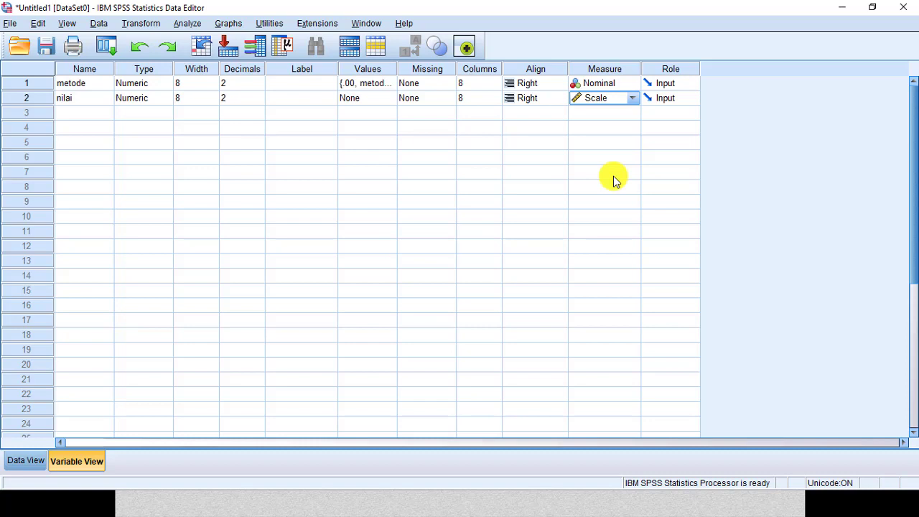
Step: Set the decimals of both metode and nilai to 0
{"action": "left_click", "coordinate": [34, 462]}
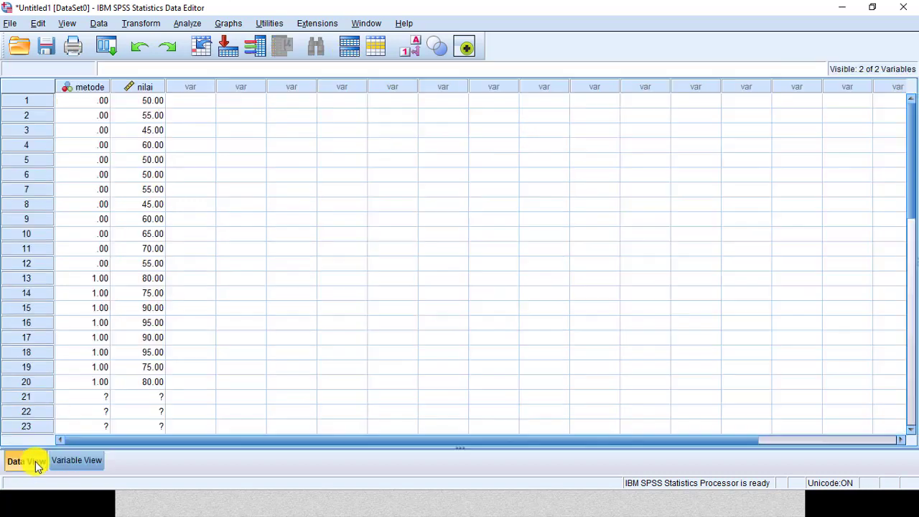
{"action": "left_click", "coordinate": [91, 460]}
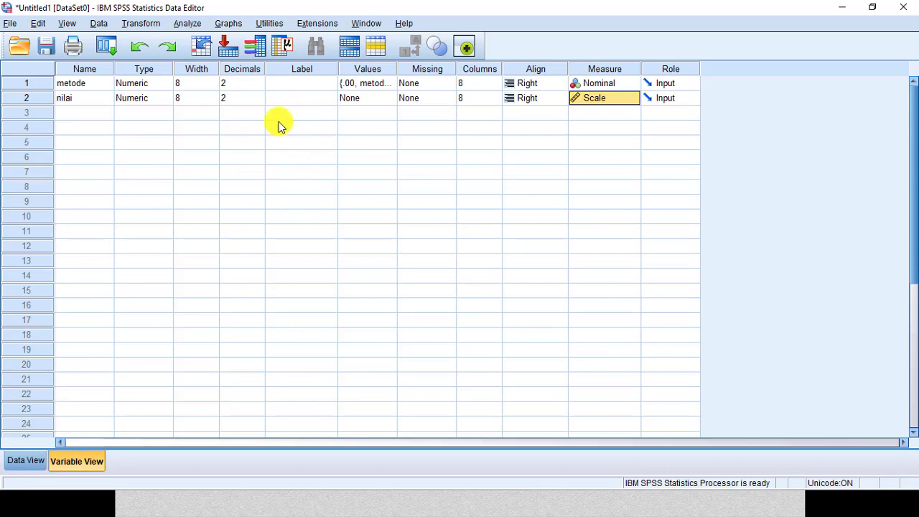
{"action": "left_click", "coordinate": [244, 83]}
{"action": "left_click", "coordinate": [259, 86]}
{"action": "left_click", "coordinate": [260, 86]}
{"action": "left_click", "coordinate": [244, 98]}
{"action": "left_click", "coordinate": [259, 101]}
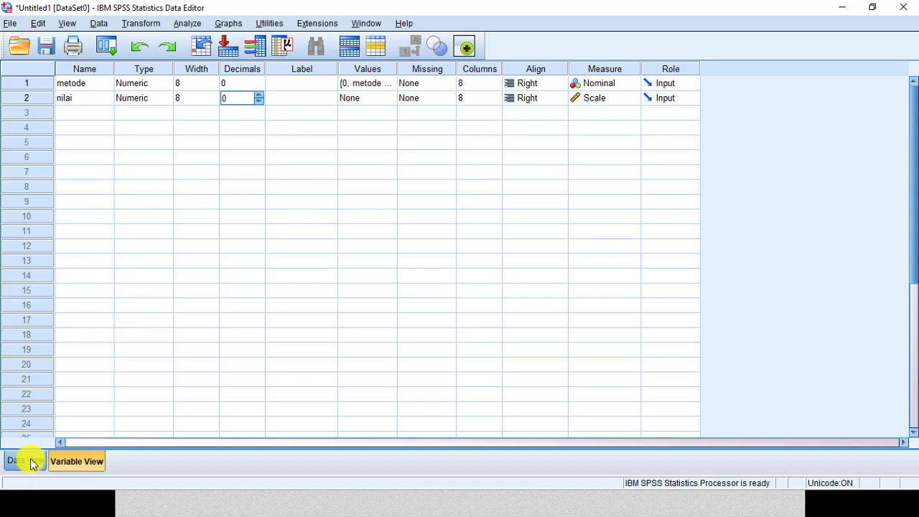
Step: Review the entered metode and nilai values in the data grid
{"action": "left_click", "coordinate": [29, 460]}
{"action": "scroll", "coordinate": [108, 234], "scroll_direction": "down", "scroll_amount": 3}
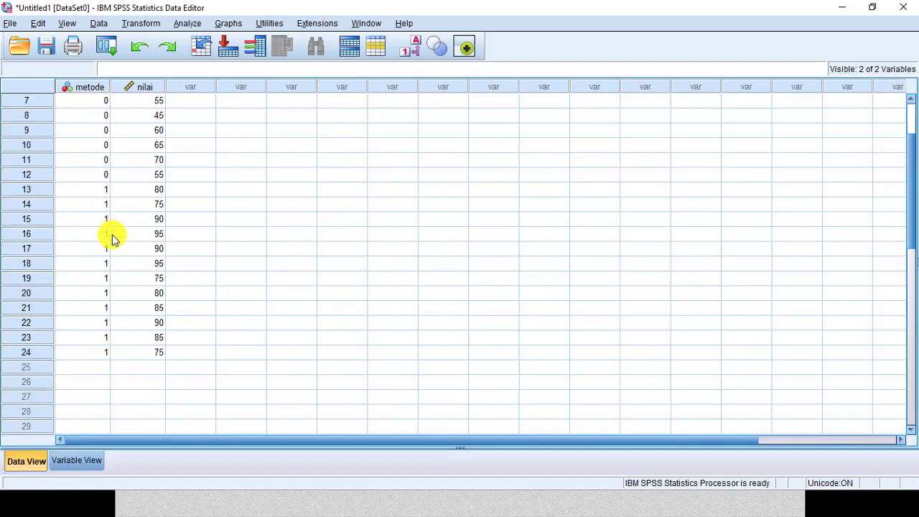
{"action": "scroll", "coordinate": [160, 215], "scroll_direction": "up", "scroll_amount": 3}
{"action": "scroll", "coordinate": [210, 223], "scroll_direction": "down", "scroll_amount": 2}
{"action": "scroll", "coordinate": [245, 221], "scroll_direction": "up", "scroll_amount": 2}
{"action": "left_click", "coordinate": [99, 462]}
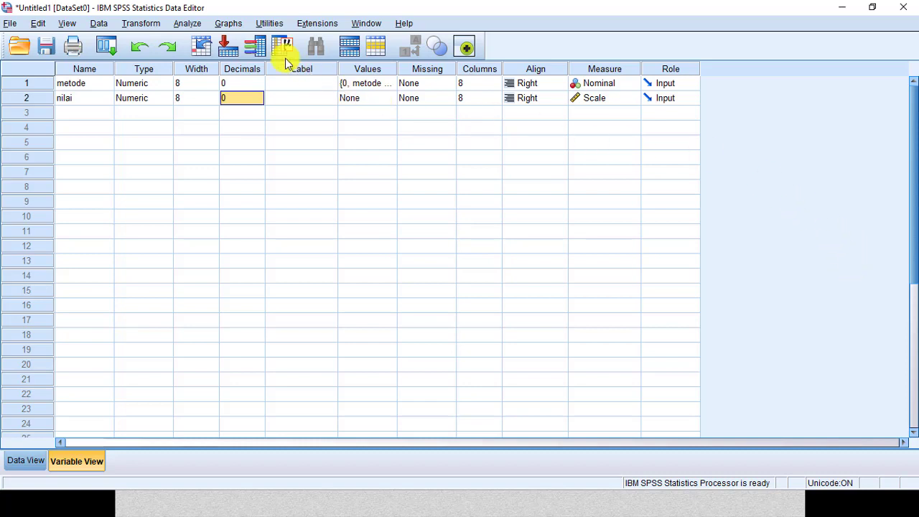
Step: Start an Independent-Samples T Test with metode as grouping variable, defining groups 0 and 1
{"action": "left_click", "coordinate": [186, 24]}
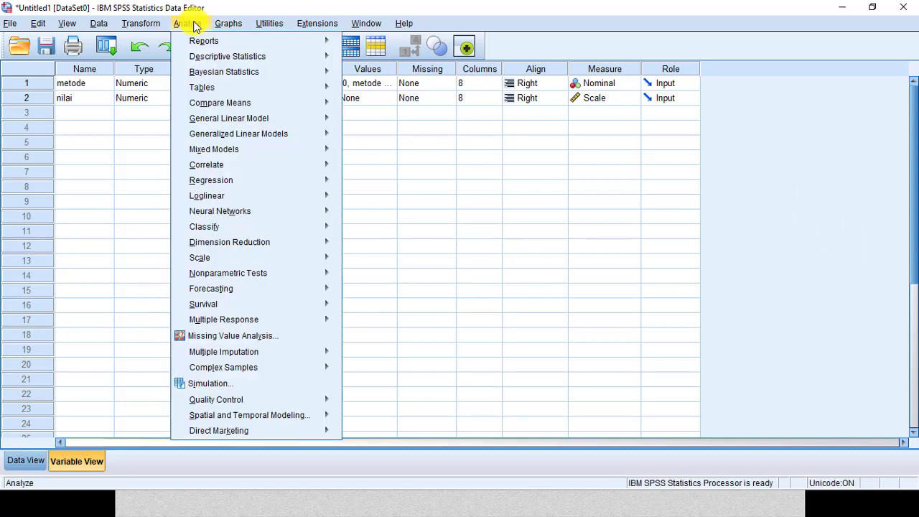
{"action": "mouse_move", "coordinate": [222, 105]}
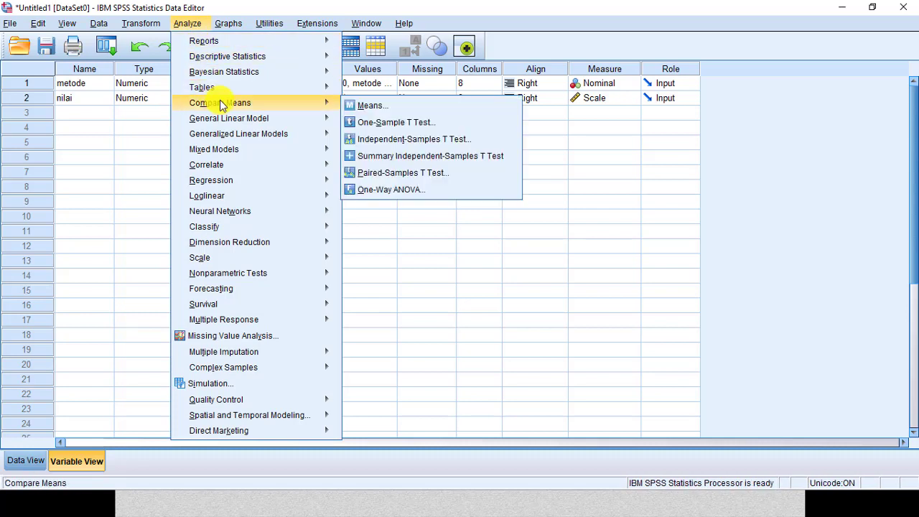
{"action": "left_click", "coordinate": [414, 143]}
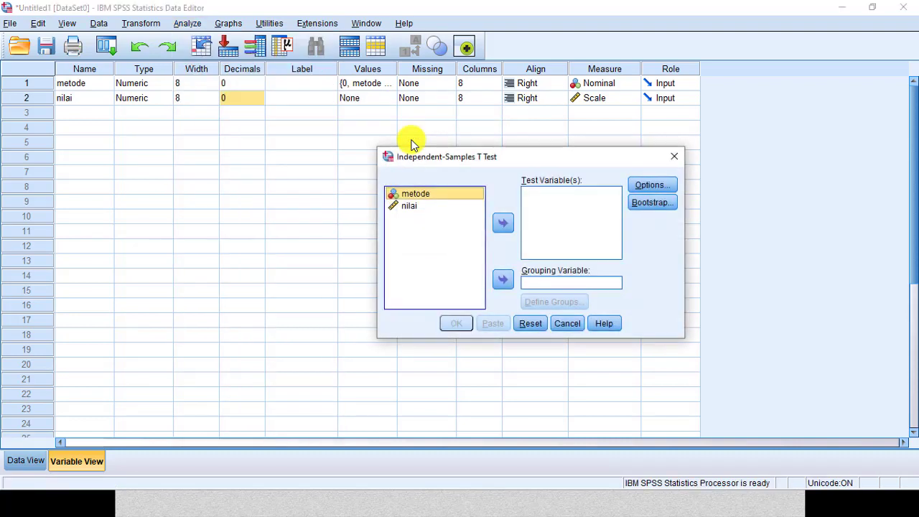
{"action": "left_click_drag", "start_coordinate": [569, 157], "coordinate": [479, 131]}
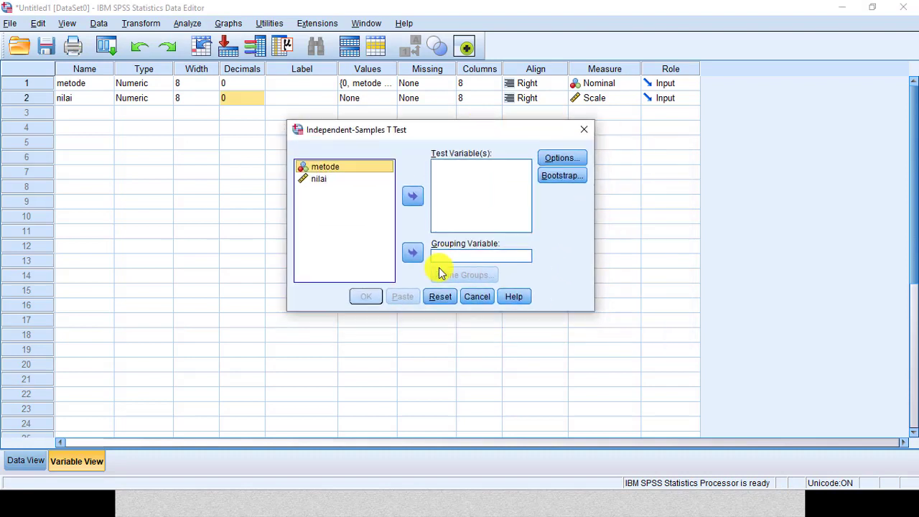
{"action": "left_click", "coordinate": [348, 170]}
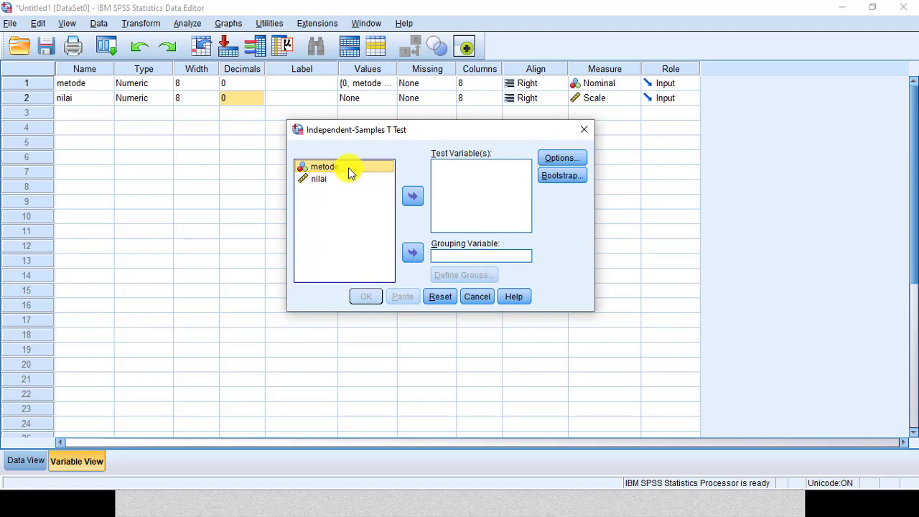
{"action": "left_click", "coordinate": [411, 252]}
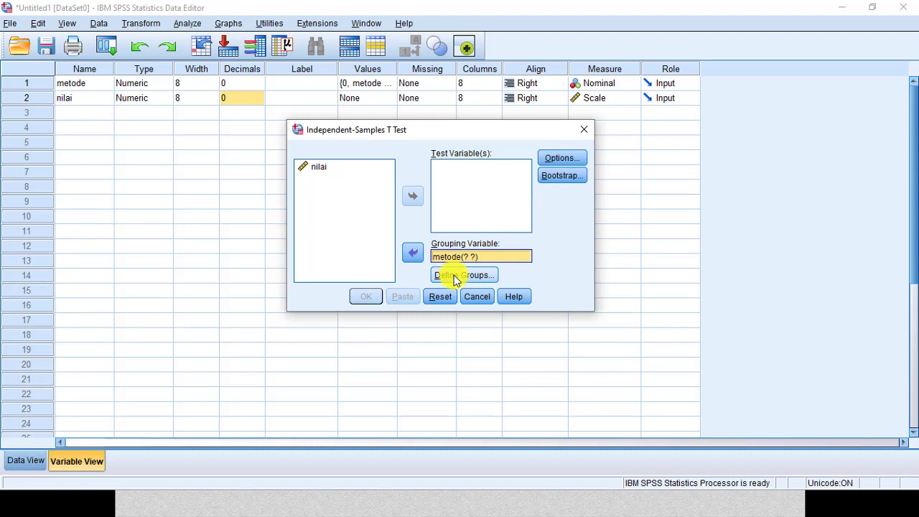
{"action": "left_click", "coordinate": [456, 277]}
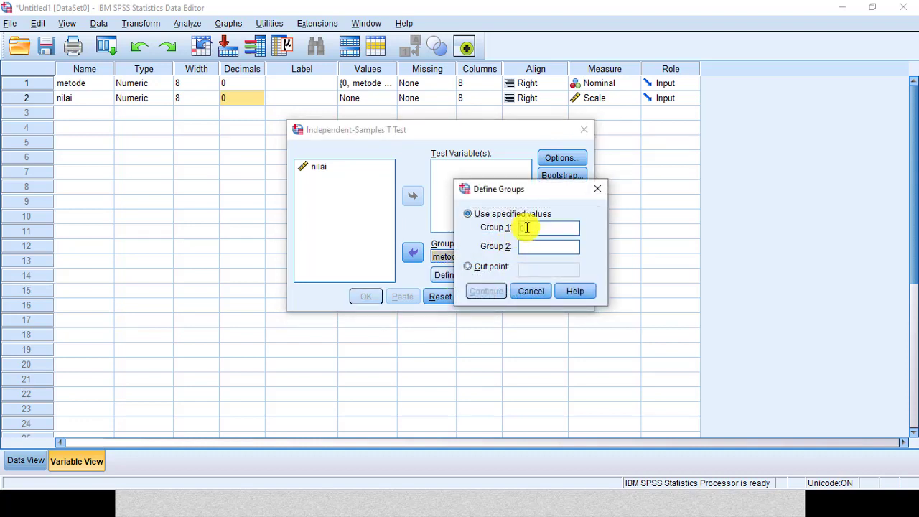
{"action": "type", "text": "0 "}
{"action": "type", "text": "1"}
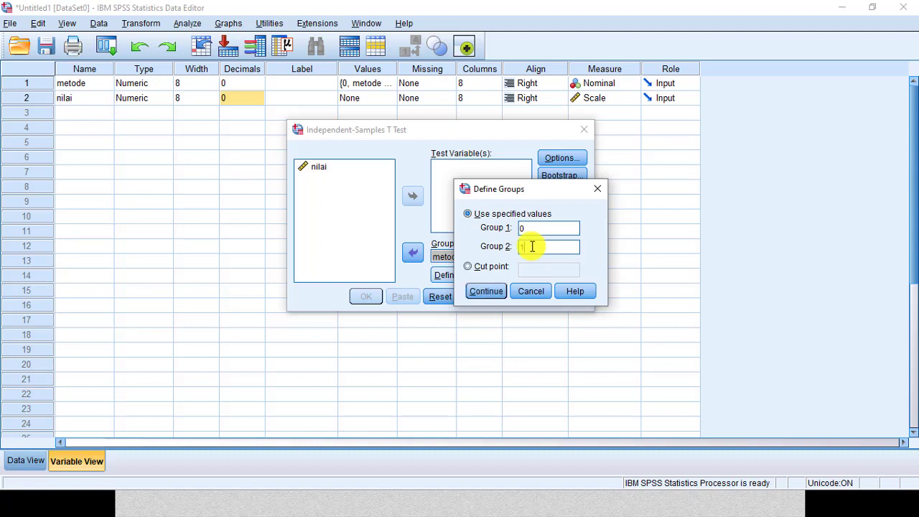
{"action": "left_click", "coordinate": [495, 293]}
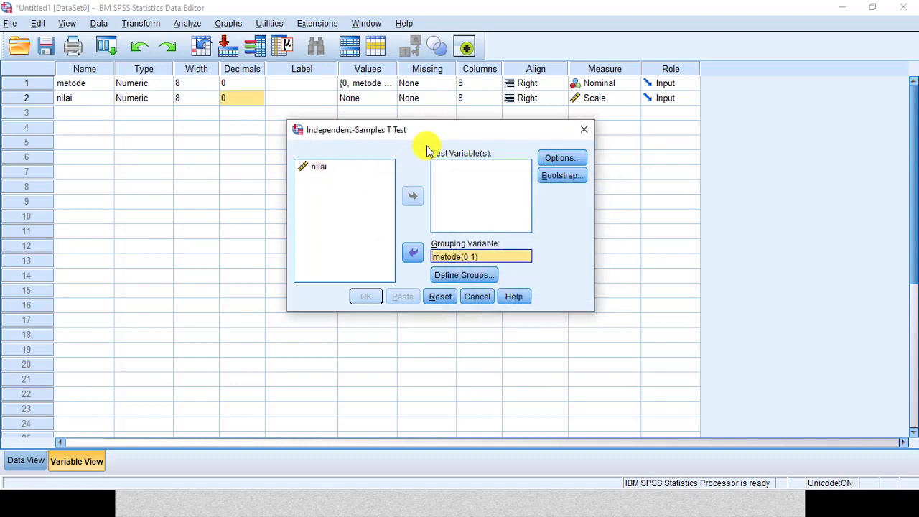
Step: Add nilai as the test variable and run the t-test
{"action": "left_click", "coordinate": [313, 171]}
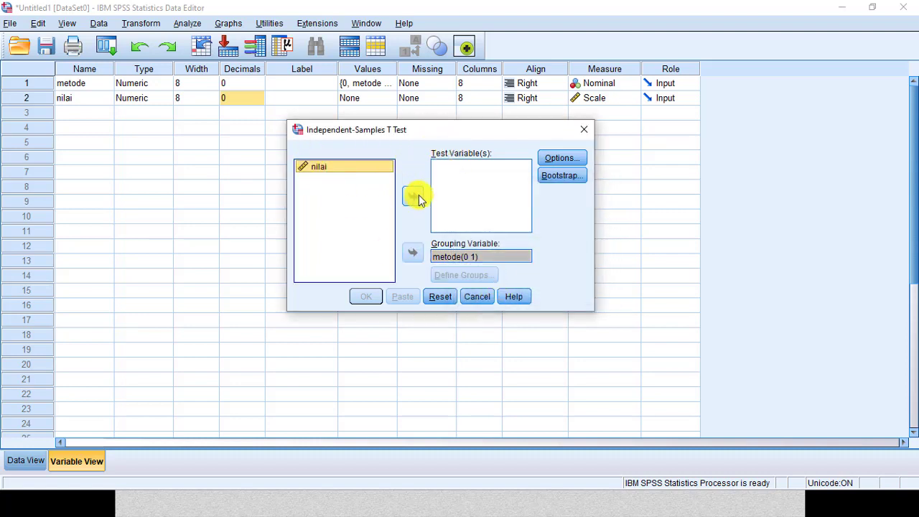
{"action": "left_click", "coordinate": [414, 196]}
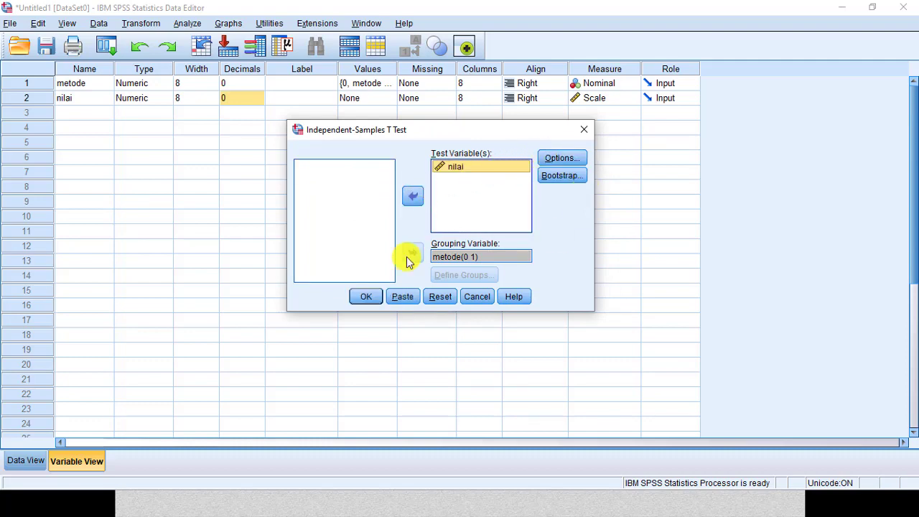
{"action": "left_click", "coordinate": [368, 298]}
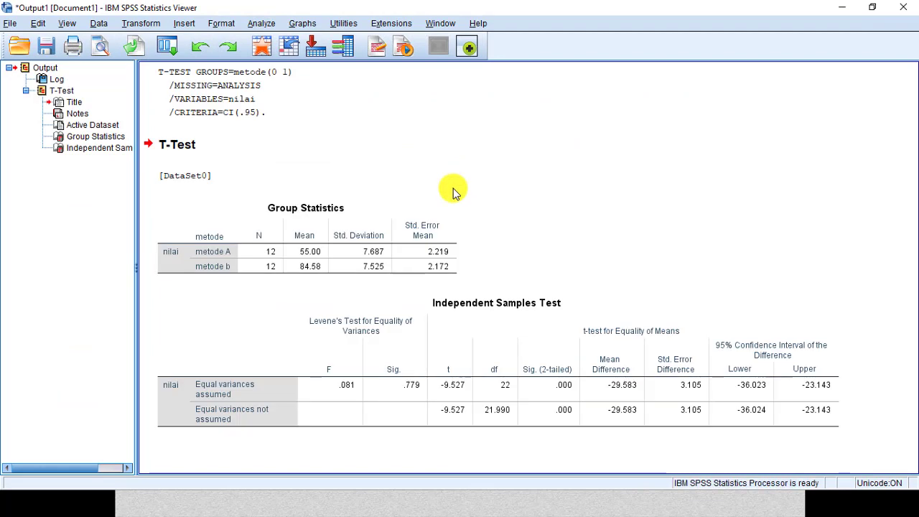
Step: Examine the Group Statistics and Independent Samples Test output tables
{"action": "left_click", "coordinate": [302, 220]}
{"action": "left_click", "coordinate": [381, 327]}
{"action": "left_click", "coordinate": [347, 234]}
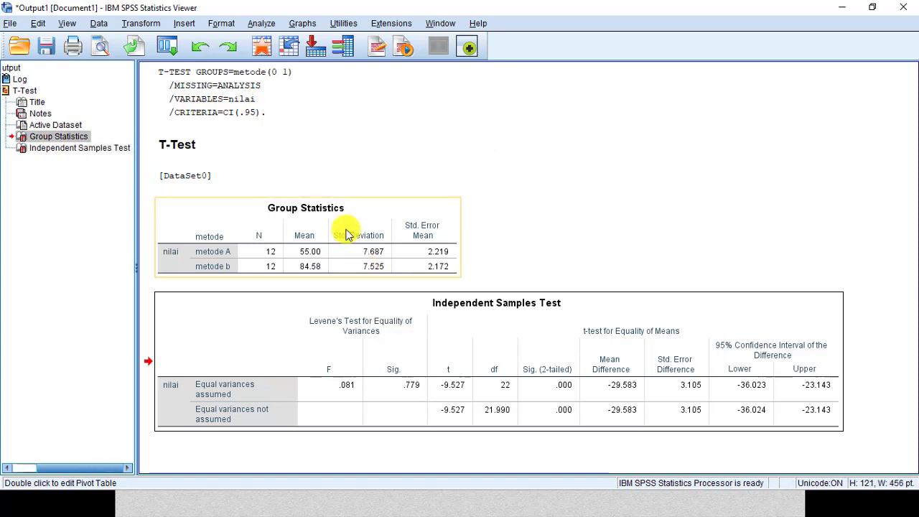
{"action": "left_click", "coordinate": [400, 309]}
{"action": "left_click", "coordinate": [373, 222]}
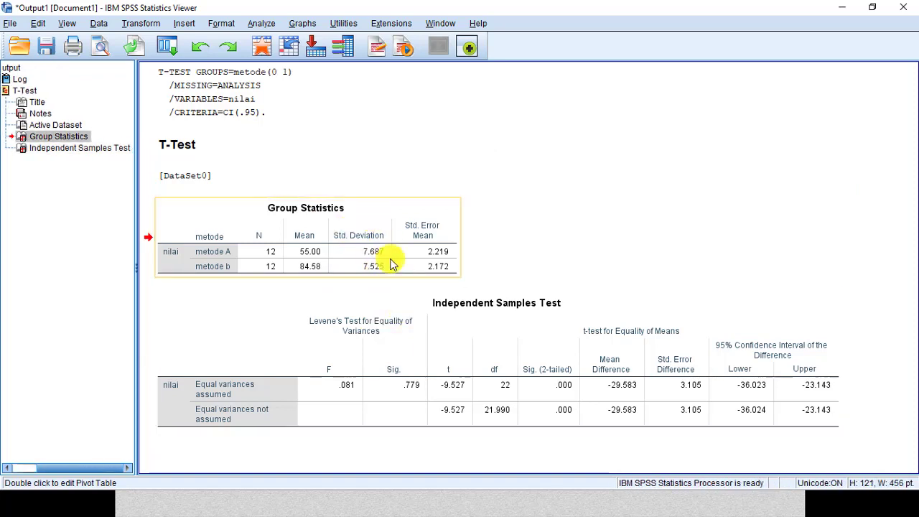
Step: Select the Group Statistics and Independent Samples Test tables and point through their t and df values
{"action": "left_click", "coordinate": [406, 313]}
{"action": "left_click", "coordinate": [402, 232]}
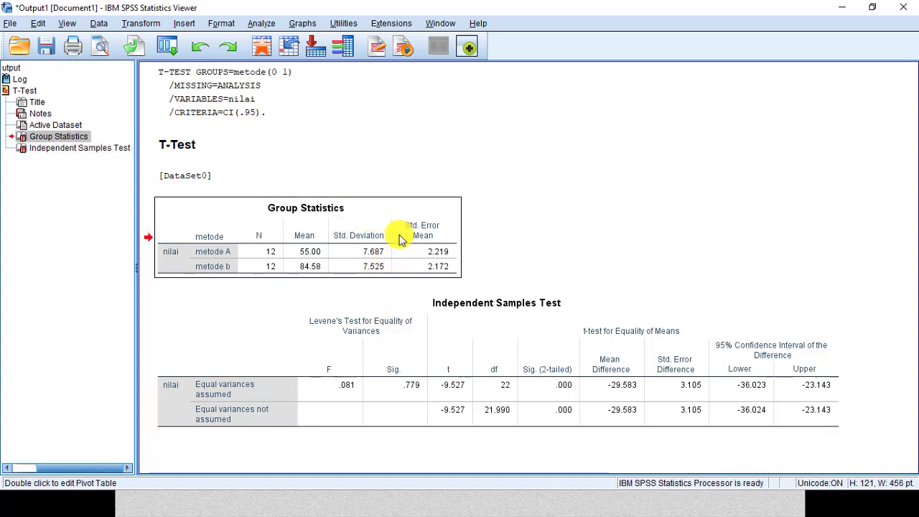
{"action": "left_click", "coordinate": [422, 322]}
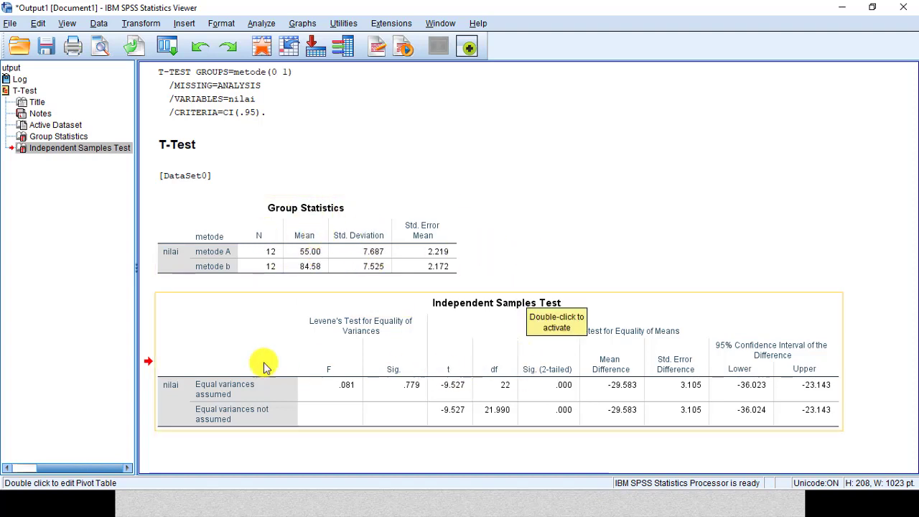
{"action": "left_click", "coordinate": [454, 388]}
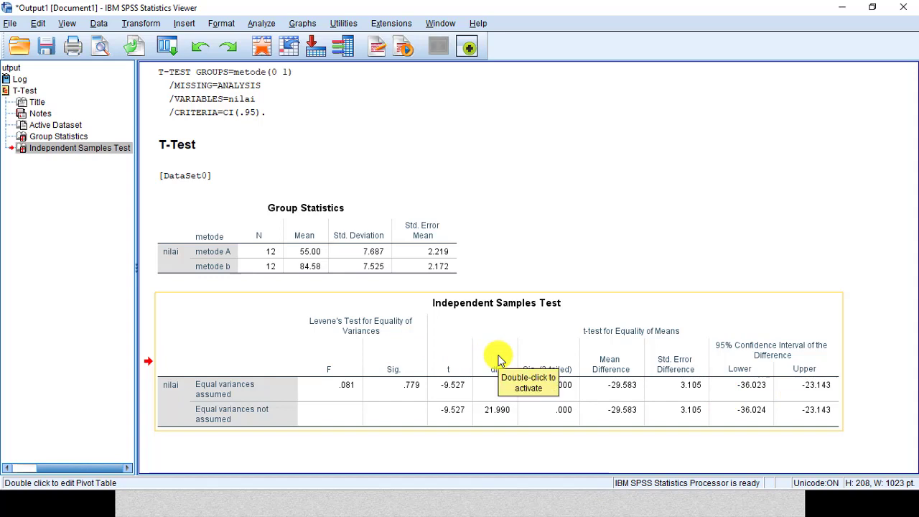
{"action": "key", "text": "alt+Tab"}
{"action": "key", "text": "alt+Tab"}
{"action": "key", "text": "alt+Tab"}
{"action": "key", "text": "alt+Tab"}
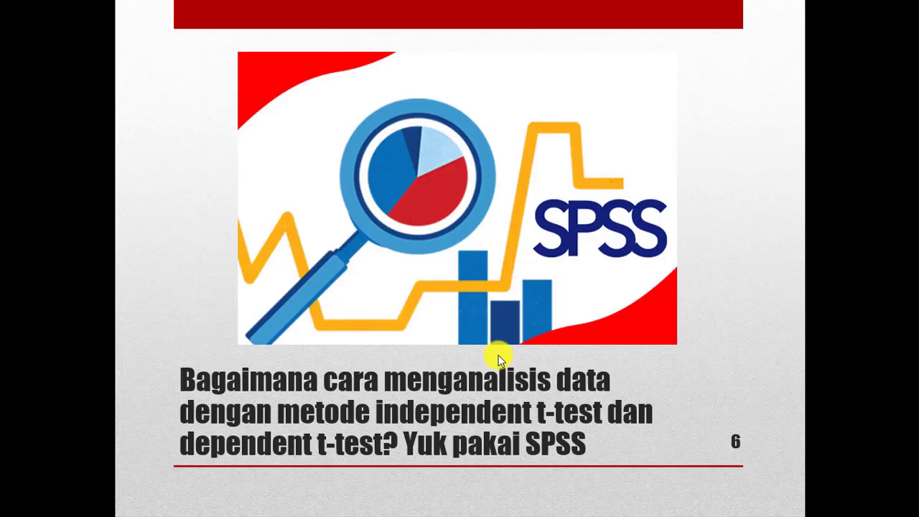
{"action": "key", "text": "Right"}
{"action": "key", "text": "Right"}
{"action": "key", "text": "Right"}
{"action": "key", "text": "Right"}
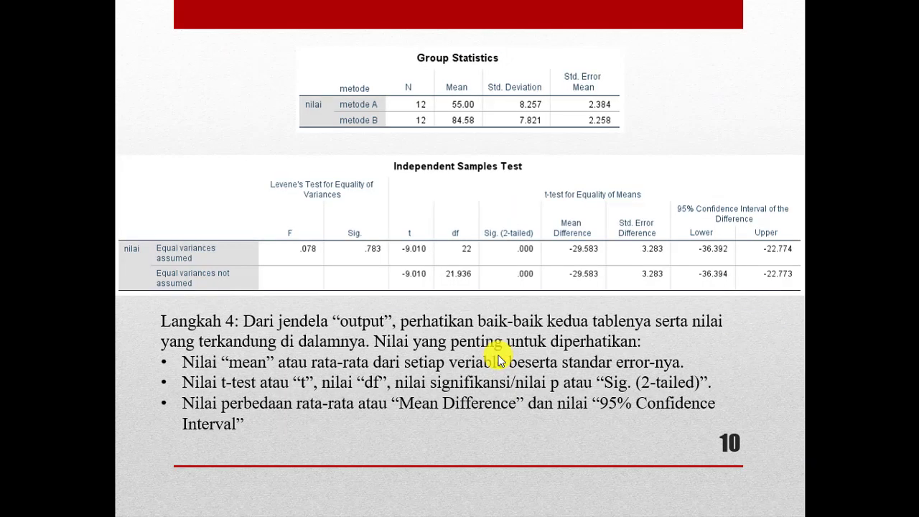
{"action": "key", "text": "Right"}
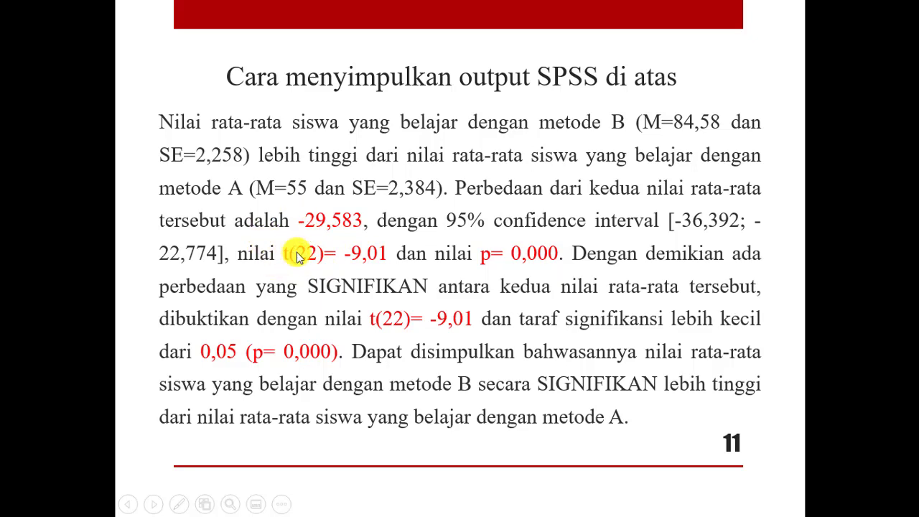
Step: Switch back and forth between the t-test output tables and the slide interpreting the results to compare them
{"action": "key", "text": "alt+Tab"}
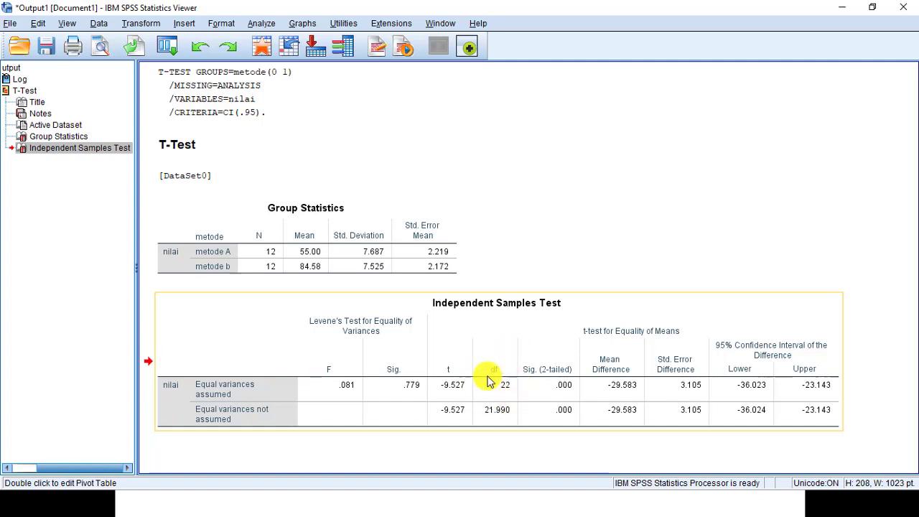
{"action": "key", "text": "alt+Tab"}
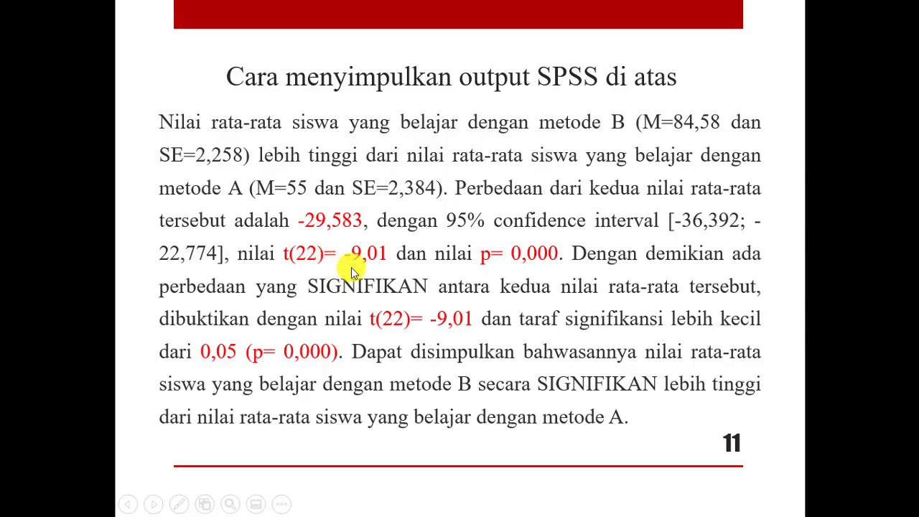
{"action": "key", "text": "alt+Tab"}
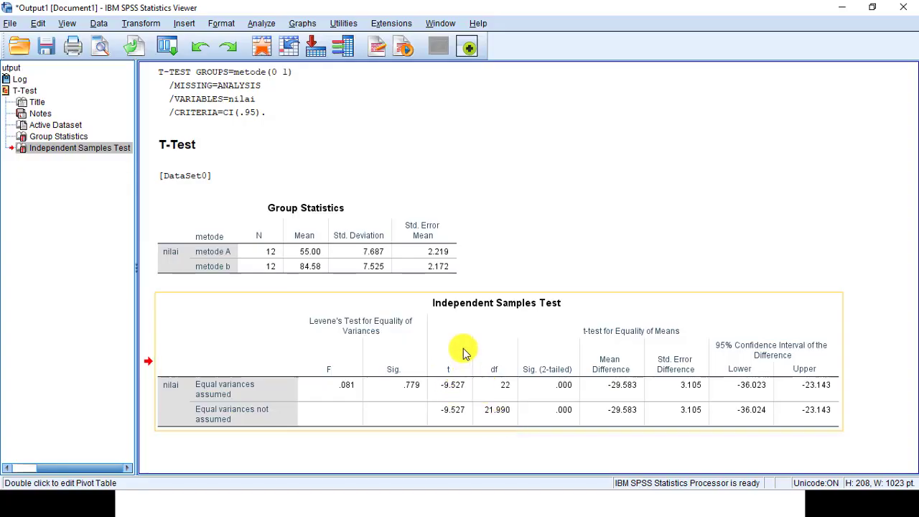
{"action": "key", "text": "alt+Tab"}
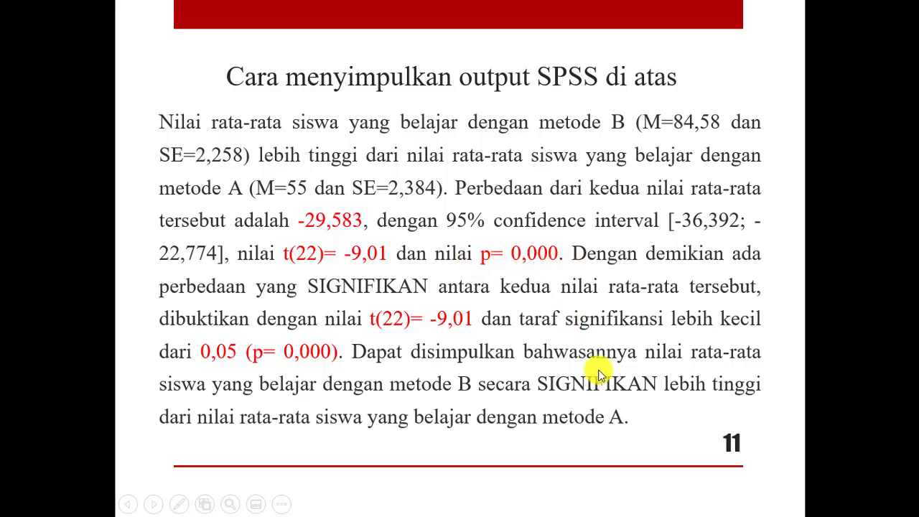
{"action": "key", "text": "alt+Tab"}
{"action": "key", "text": "alt+Tab"}
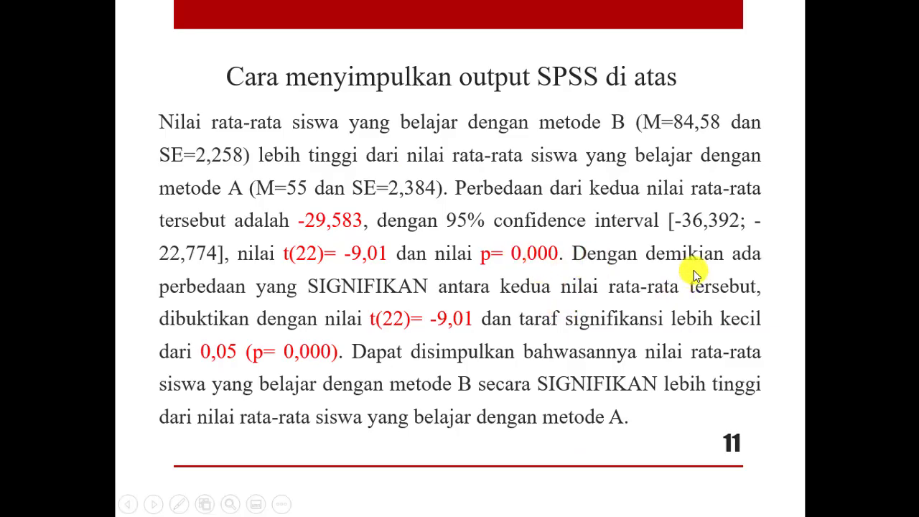
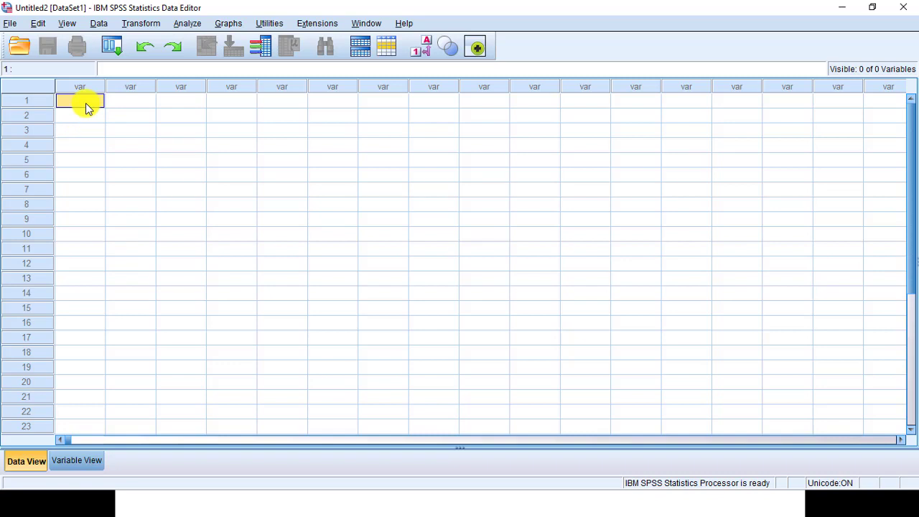
Step: Enter the first column of scores 65, 65, 50, 55, 55, 65, 60, 65, 70 in rows 2 to 10
{"action": "key", "text": "Return"}
{"action": "type", "text": "65"}
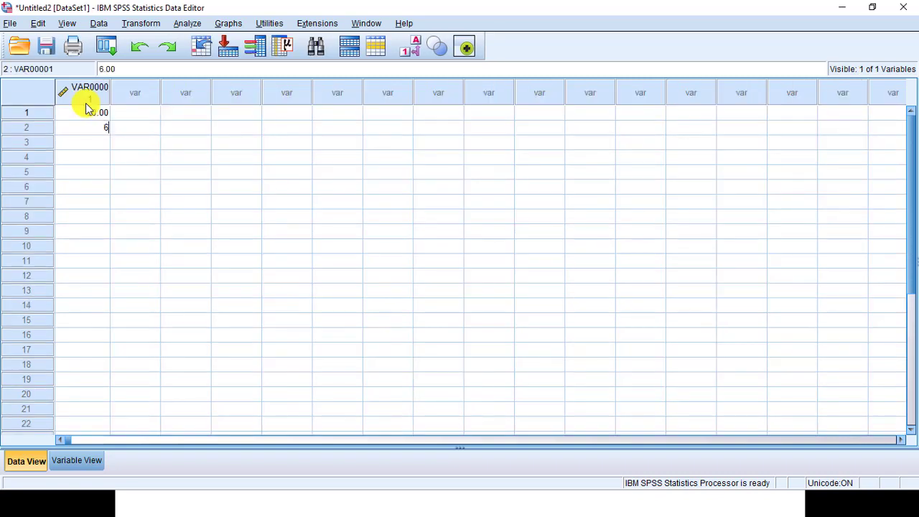
{"action": "key", "text": "Return"}
{"action": "type", "text": "65"}
{"action": "key", "text": "Return"}
{"action": "type", "text": "50"}
{"action": "key", "text": "Return"}
{"action": "type", "text": "55"}
{"action": "key", "text": "Return"}
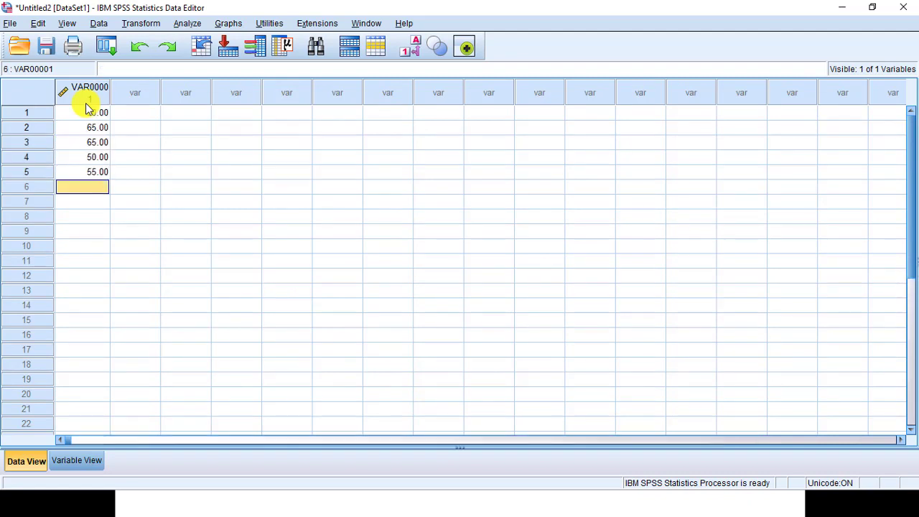
{"action": "type", "text": "55"}
{"action": "key", "text": "Return"}
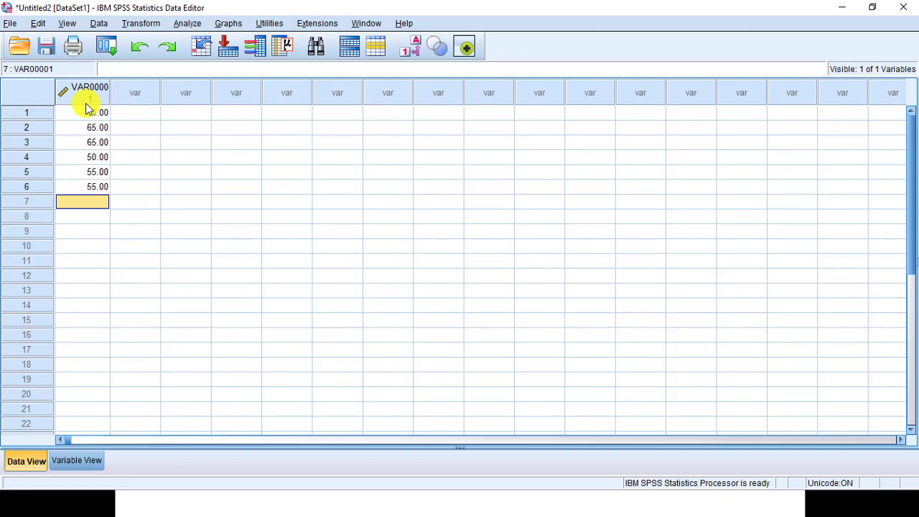
{"action": "type", "text": "65"}
{"action": "key", "text": "Return"}
{"action": "type", "text": "6"}
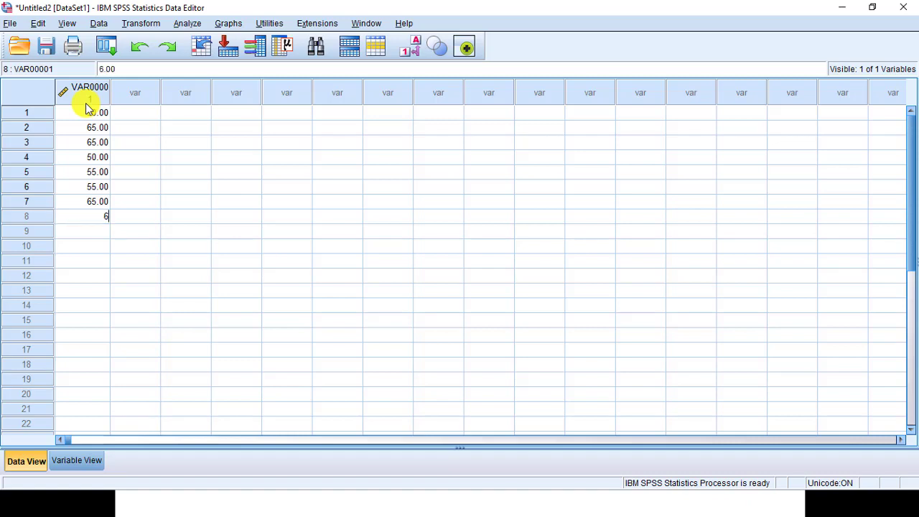
{"action": "type", "text": "0"}
{"action": "key", "text": "Return"}
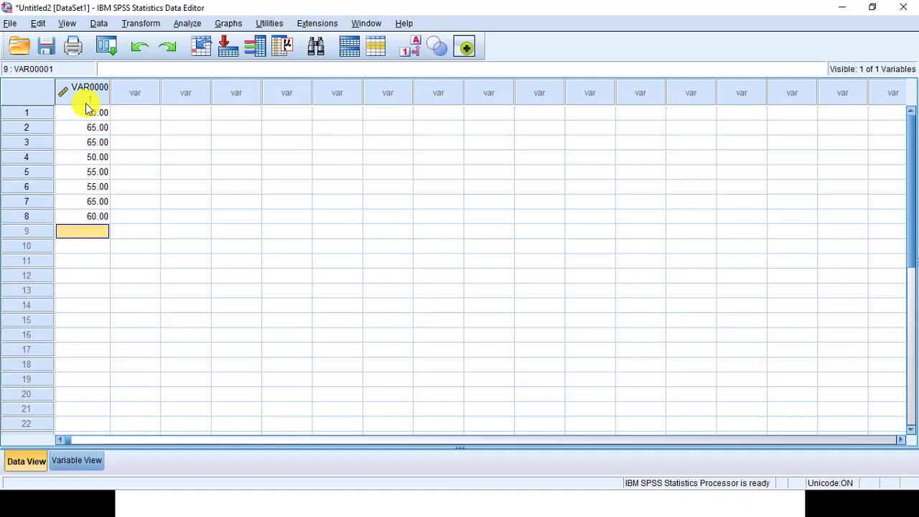
{"action": "type", "text": "65"}
{"action": "key", "text": "Return"}
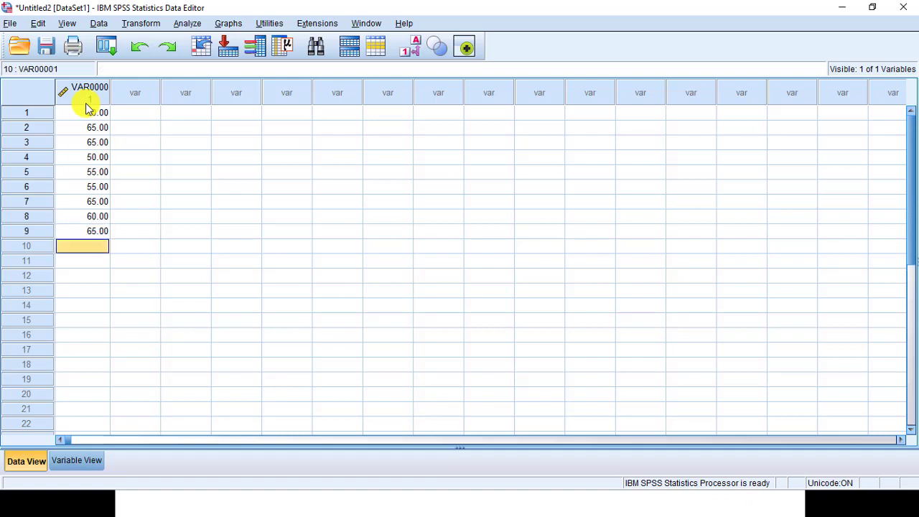
{"action": "type", "text": "70"}
Step: Set the first column's row 1 score to 55 and add 65 and 55 in rows 11 and 12
{"action": "left_click", "coordinate": [85, 102]}
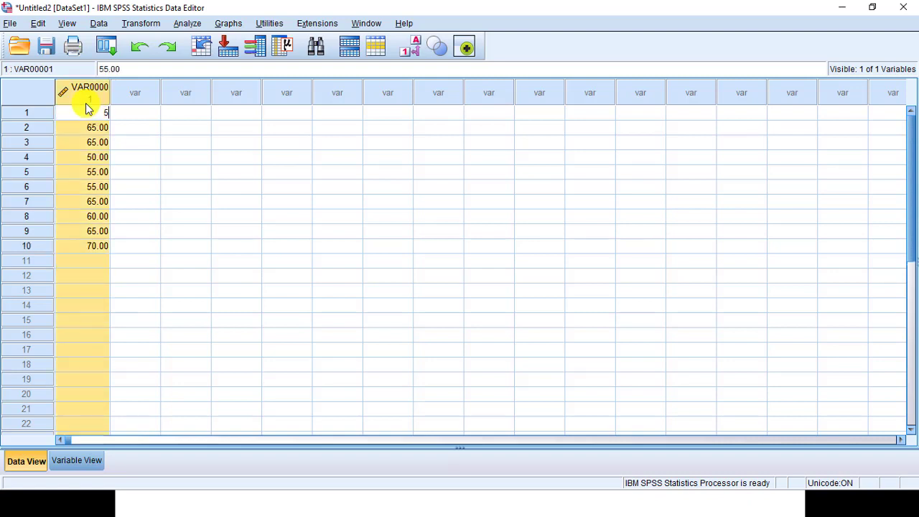
{"action": "key", "text": "Down"}
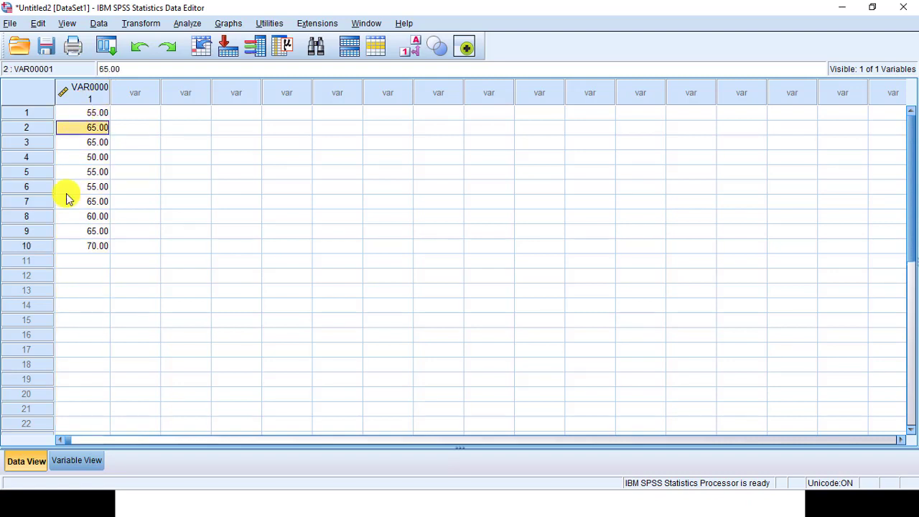
{"action": "left_click", "coordinate": [86, 261]}
{"action": "scroll", "coordinate": [101, 246], "scroll_direction": "down", "scroll_amount": 2}
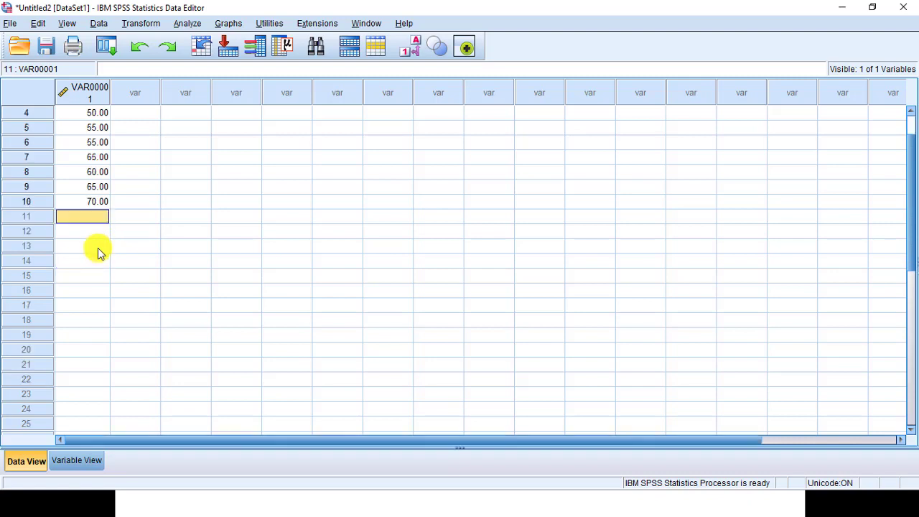
{"action": "type", "text": "65"}
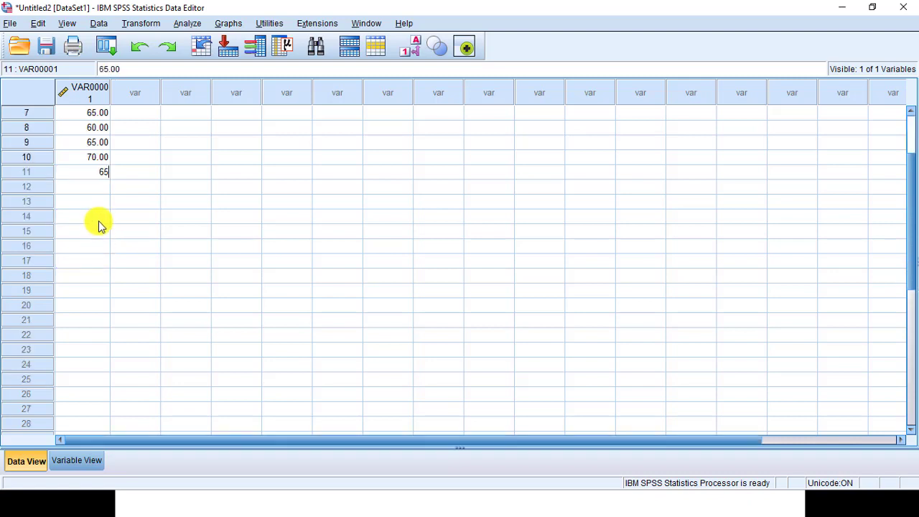
{"action": "key", "text": "Return"}
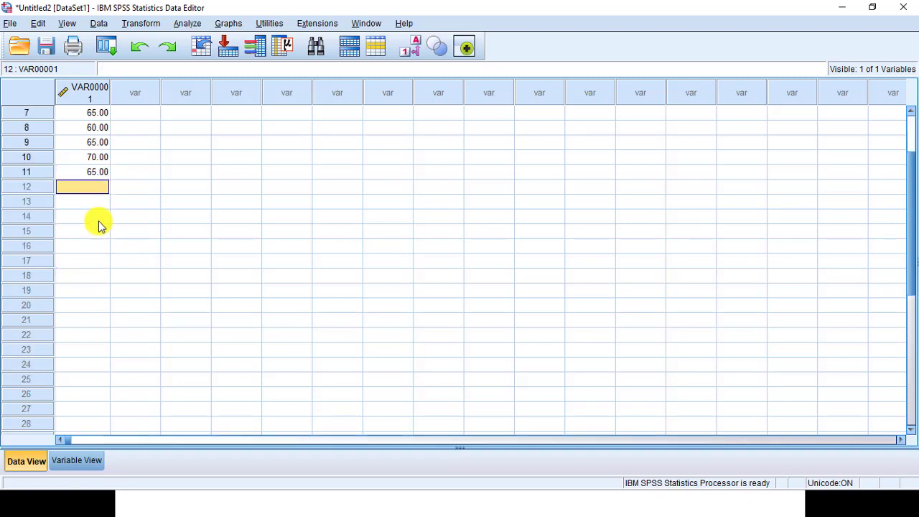
{"action": "type", "text": "55"}
{"action": "key", "text": "Return"}
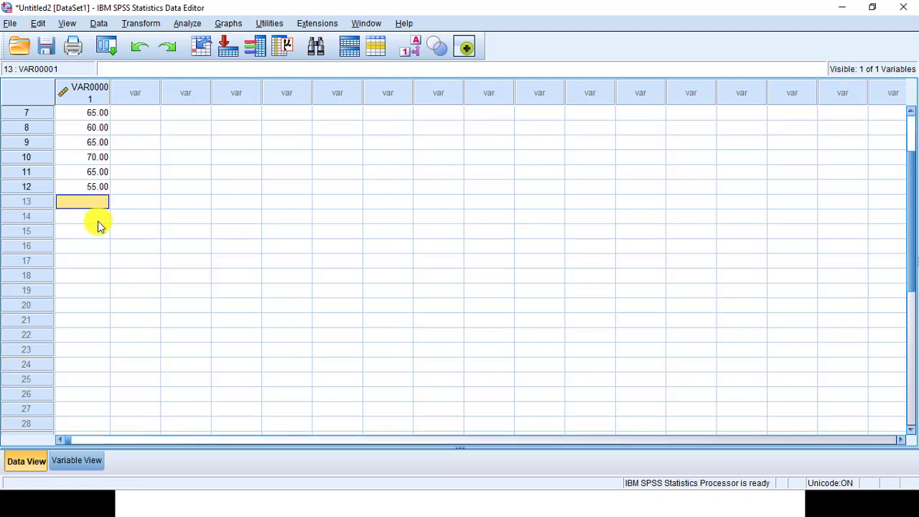
{"action": "scroll", "coordinate": [115, 197], "scroll_direction": "up", "scroll_amount": 2}
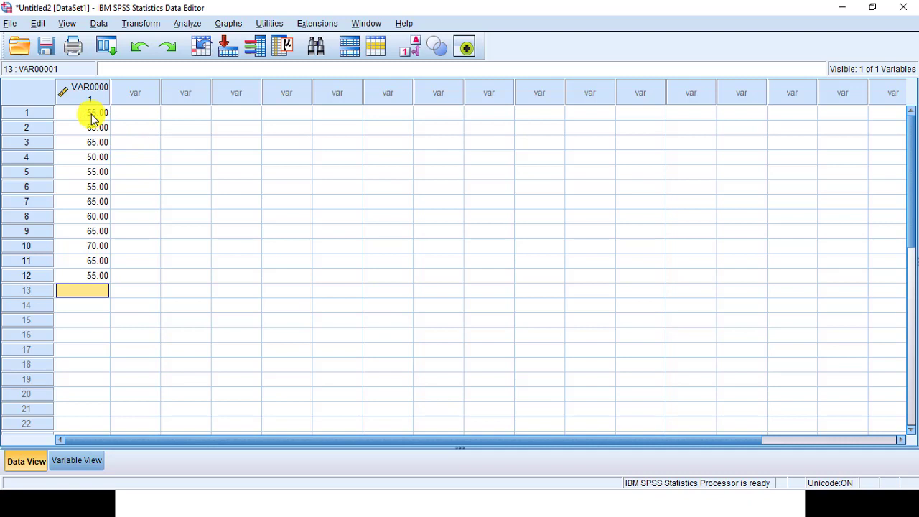
Step: Enter 75, 80, 75, 80 in rows 1 to 4 of the second column
{"action": "left_click", "coordinate": [144, 115]}
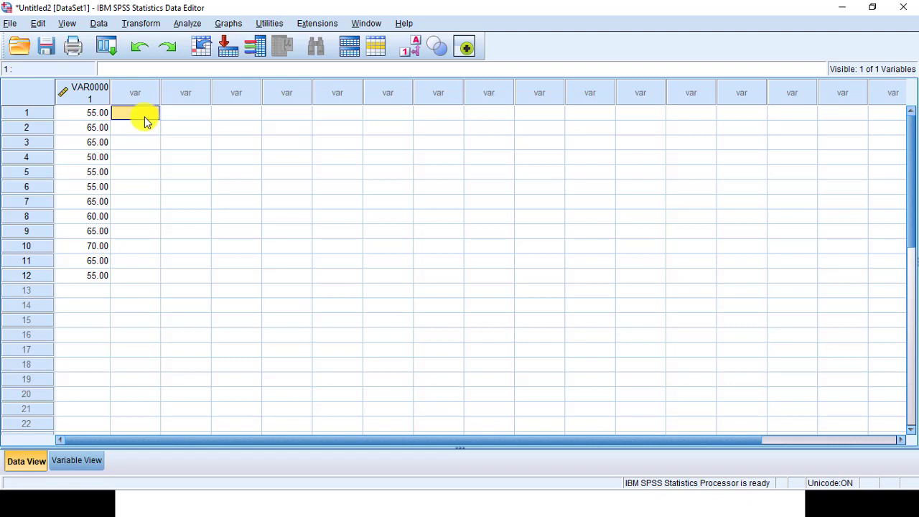
{"action": "type", "text": "75"}
{"action": "key", "text": "Return"}
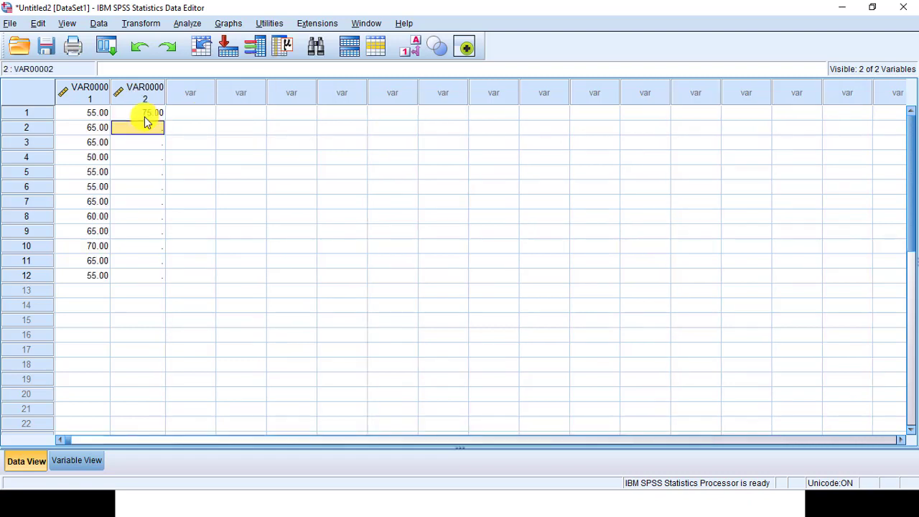
{"action": "type", "text": "65"}
{"action": "key", "text": "Return"}
{"action": "type", "text": "75"}
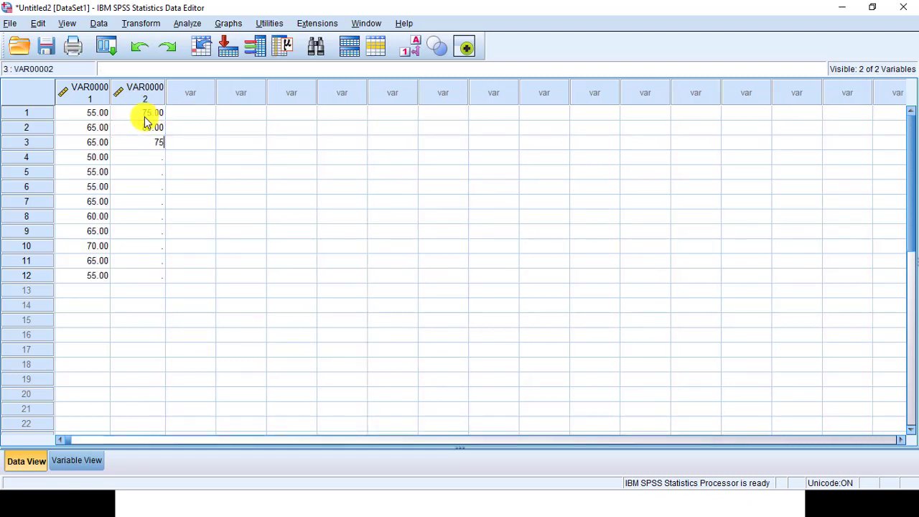
{"action": "key", "text": "Return"}
{"action": "type", "text": "81"}
{"action": "key", "text": "Return"}
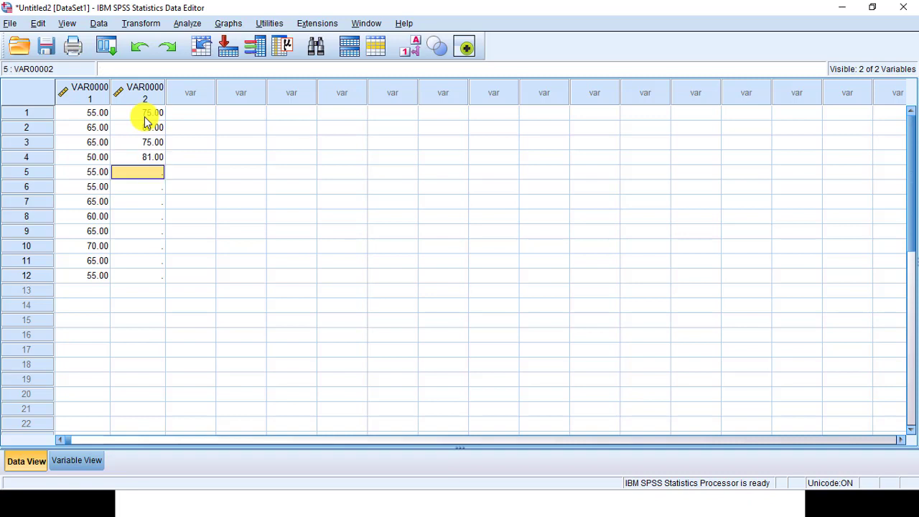
{"action": "key", "text": "Up"}
{"action": "type", "text": "80"}
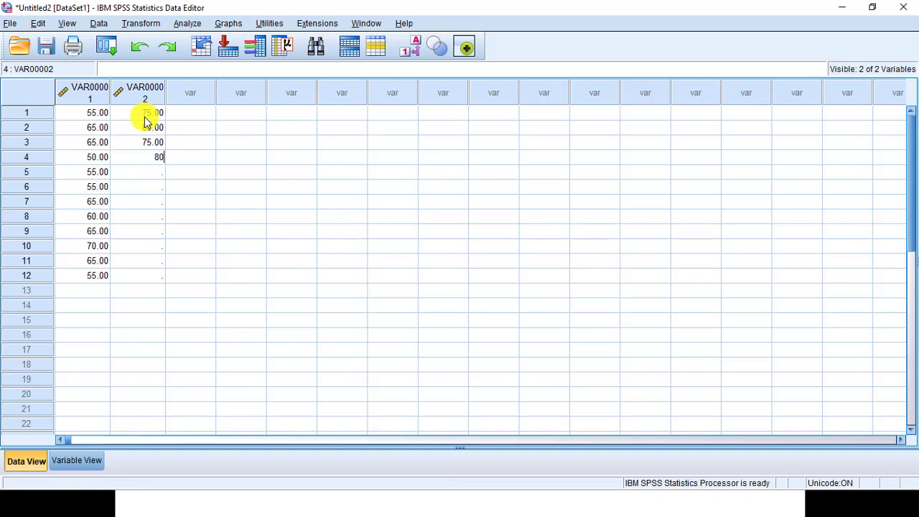
Step: Continue the second column with 85, 90, 85, 80, 75, 85, 90, 85 in rows 5 to 12
{"action": "key", "text": "Return"}
{"action": "type", "text": "85"}
{"action": "key", "text": "Return"}
{"action": "type", "text": "90"}
{"action": "key", "text": "Return"}
{"action": "type", "text": "85"}
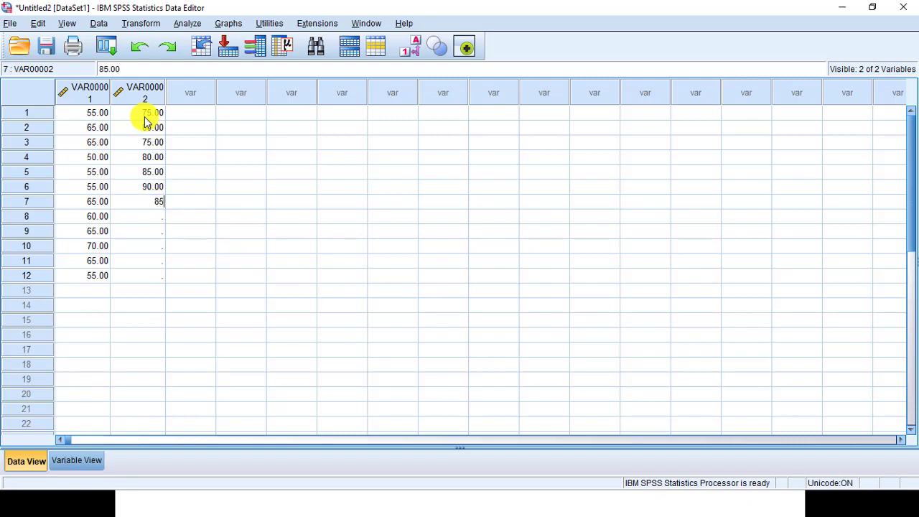
{"action": "key", "text": "Return"}
{"action": "type", "text": "80"}
{"action": "key", "text": "Return"}
{"action": "type", "text": "75"}
{"action": "key", "text": "Return"}
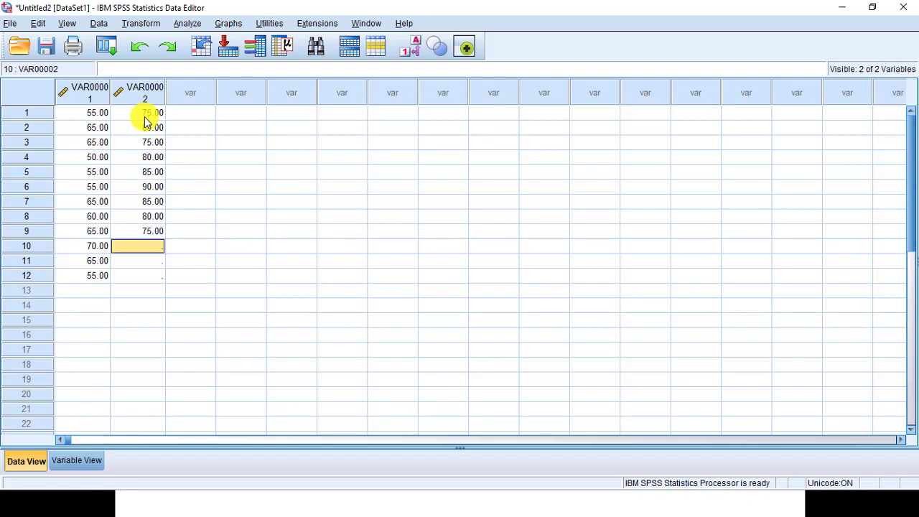
{"action": "type", "text": "85"}
{"action": "key", "text": "Return"}
{"action": "type", "text": "90"}
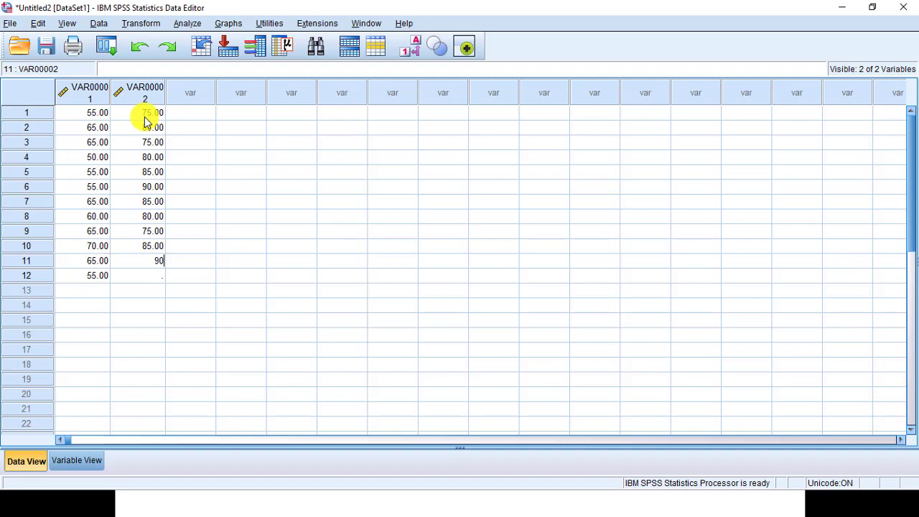
{"action": "key", "text": "Return"}
{"action": "type", "text": "85"}
{"action": "key", "text": "Return"}
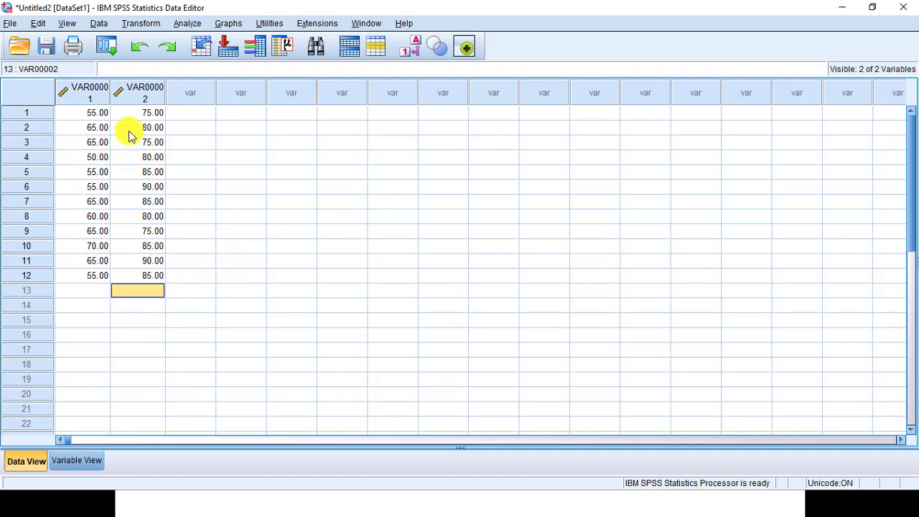
Step: Rename the first variable NilaiMetodeA in the variable definitions
{"action": "left_click", "coordinate": [79, 460]}
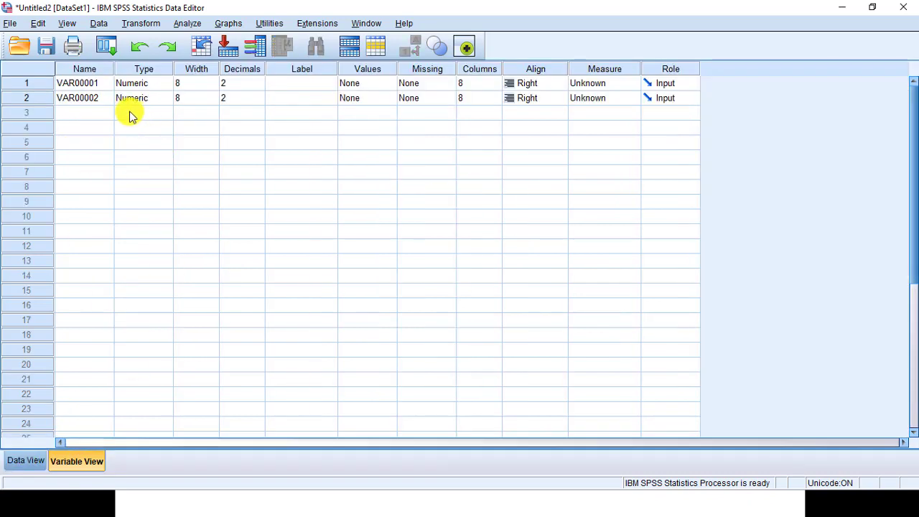
{"action": "left_click", "coordinate": [101, 87]}
{"action": "type", "text": "nia"}
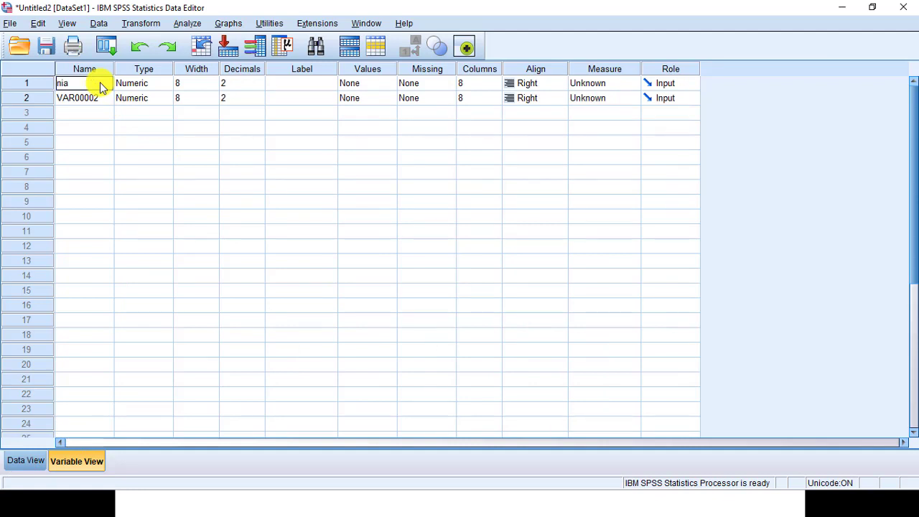
{"action": "key", "text": "BackSpace"}
{"action": "key", "text": "BackSpace"}
{"action": "key", "text": "BackSpace"}
{"action": "type", "text": "NilaiMetodeA"}
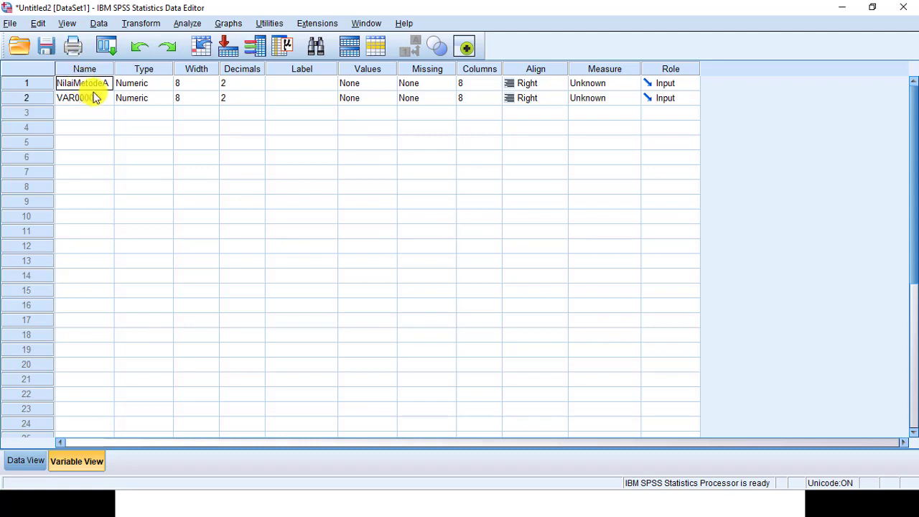
Step: Rename the second variable NilaiMetodeB
{"action": "left_click", "coordinate": [97, 98]}
{"action": "type", "text": "Nilai"}
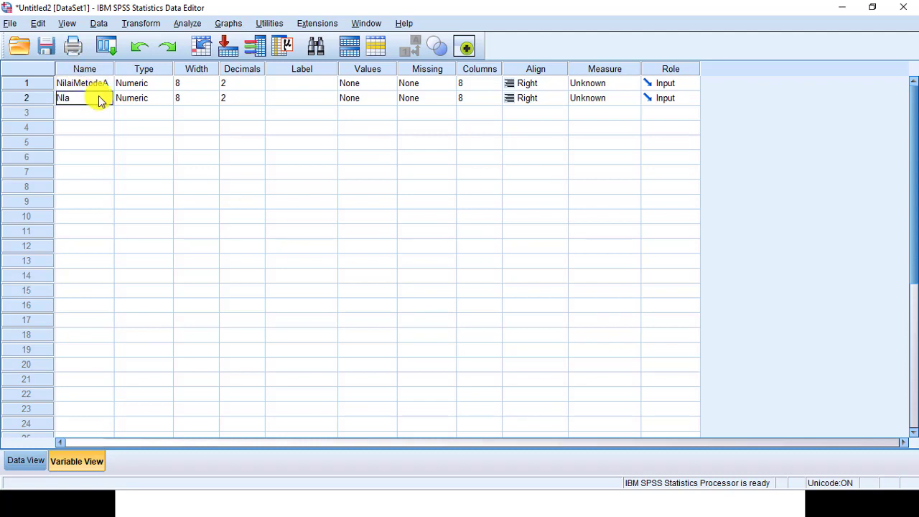
{"action": "key", "text": "BackSpace"}
{"action": "key", "text": "BackSpace"}
{"action": "type", "text": "ilai M"}
{"action": "key", "text": "BackSpace"}
{"action": "type", "text": "MetodeB"}
{"action": "left_click", "coordinate": [152, 144]}
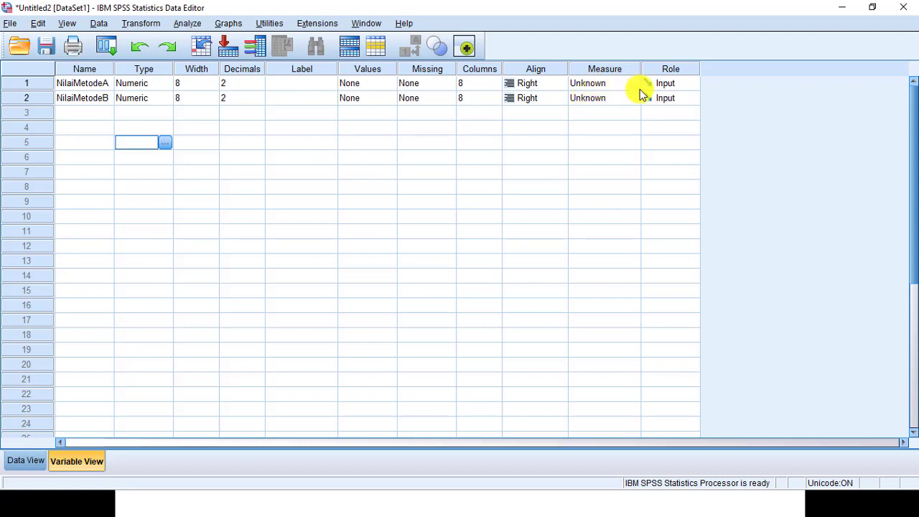
Step: Set the measurement level of both variables to Scale
{"action": "left_click", "coordinate": [637, 89]}
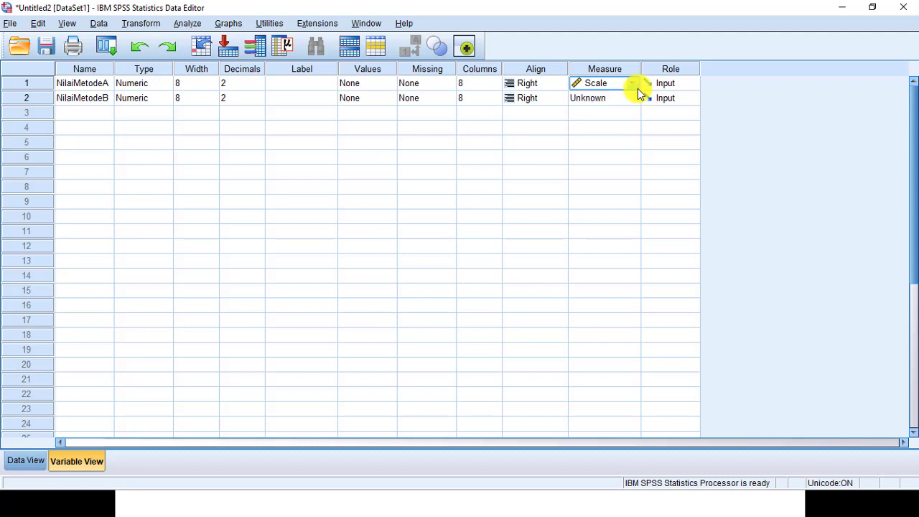
{"action": "left_click", "coordinate": [632, 81]}
{"action": "left_click", "coordinate": [629, 101]}
{"action": "left_click", "coordinate": [636, 101]}
{"action": "left_click", "coordinate": [624, 115]}
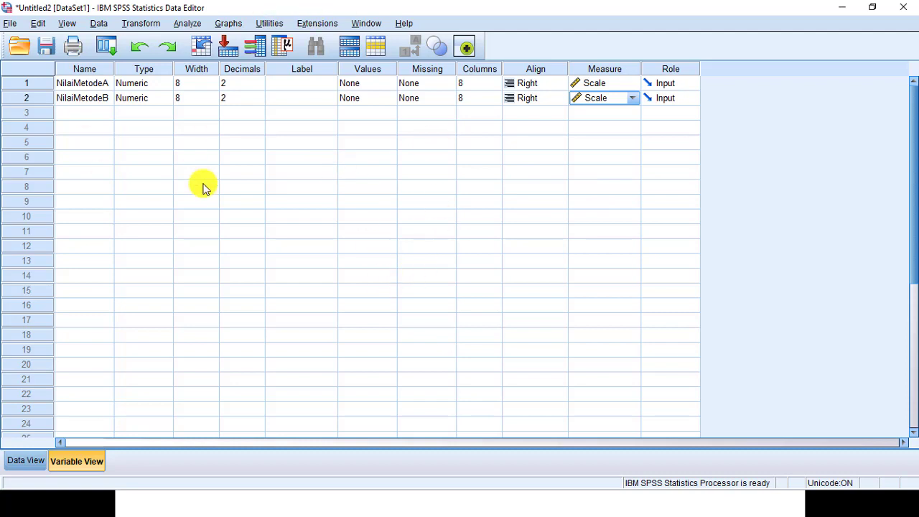
Step: Set the decimals of both variables to 0
{"action": "left_click", "coordinate": [260, 88]}
{"action": "left_click", "coordinate": [259, 87]}
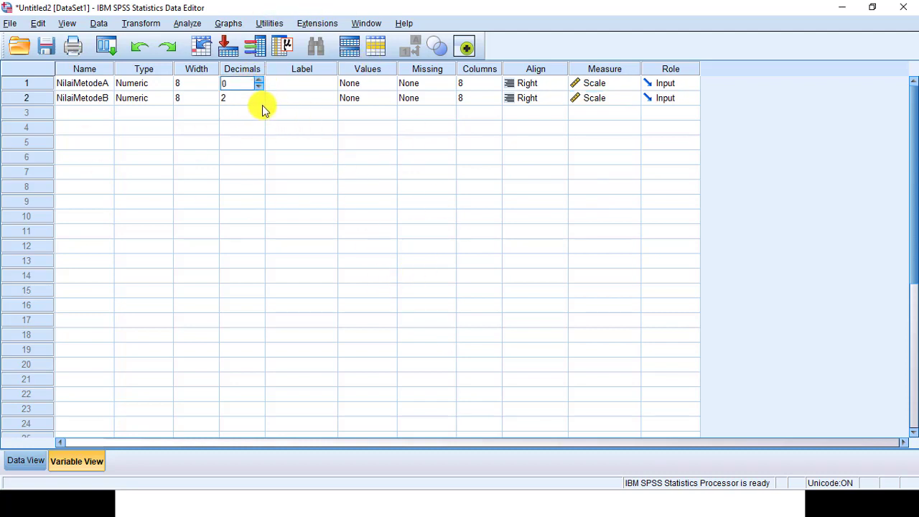
{"action": "left_click", "coordinate": [259, 100]}
{"action": "left_click", "coordinate": [259, 101]}
{"action": "left_click", "coordinate": [259, 101]}
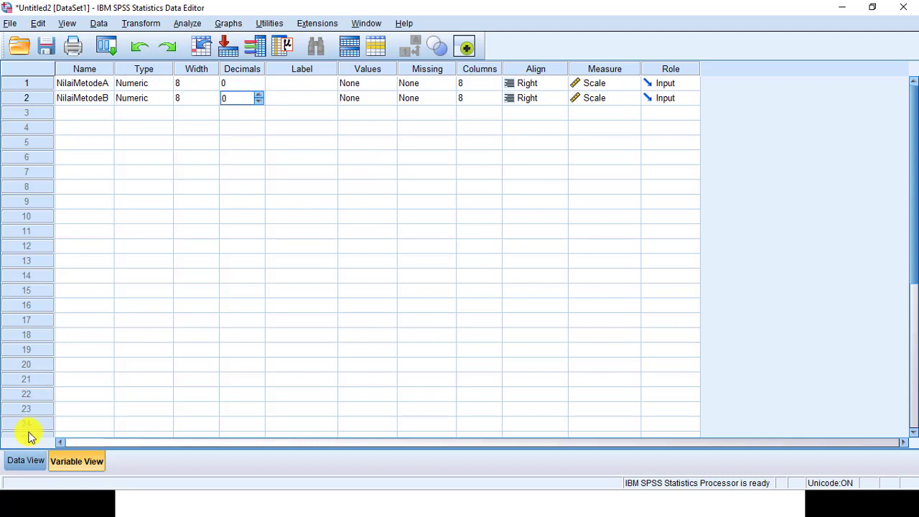
{"action": "left_click", "coordinate": [25, 459]}
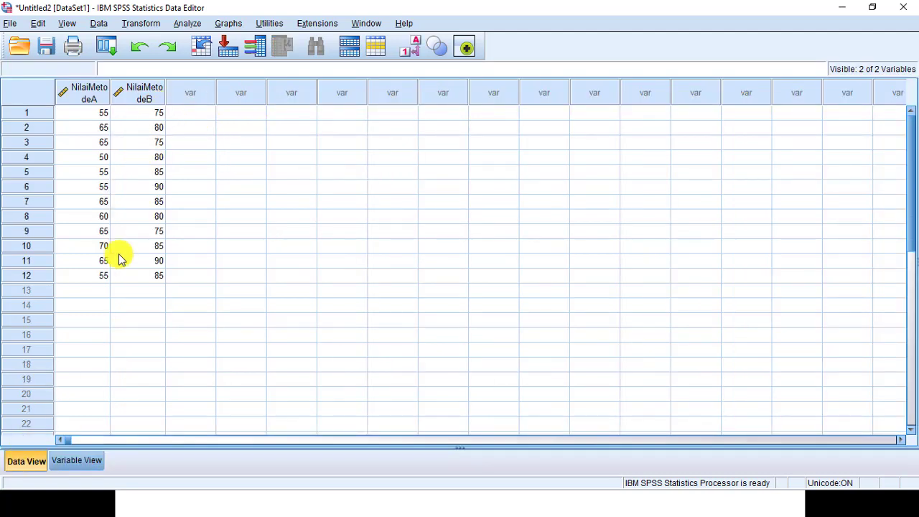
{"action": "left_click", "coordinate": [100, 459]}
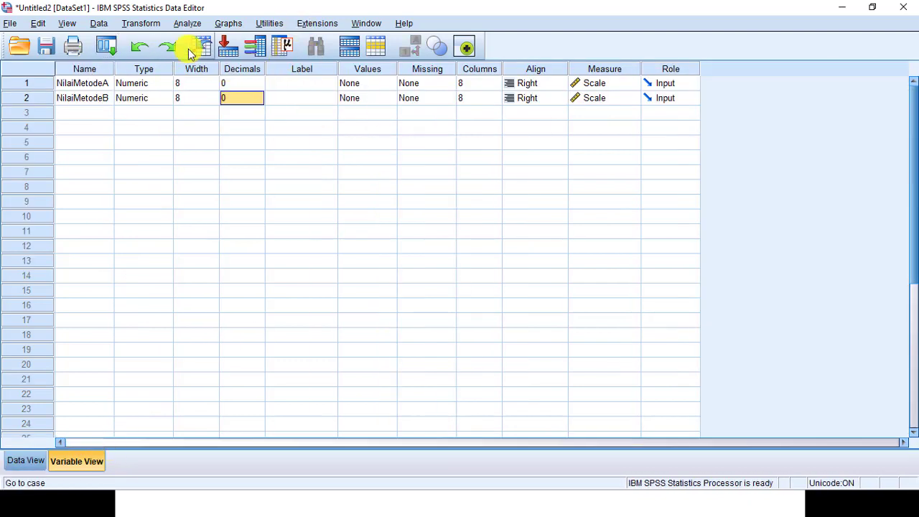
Step: Open the Paired-Samples T Test and pair NilaiMetodeA with NilaiMetodeB as Pair 1
{"action": "left_click", "coordinate": [194, 25]}
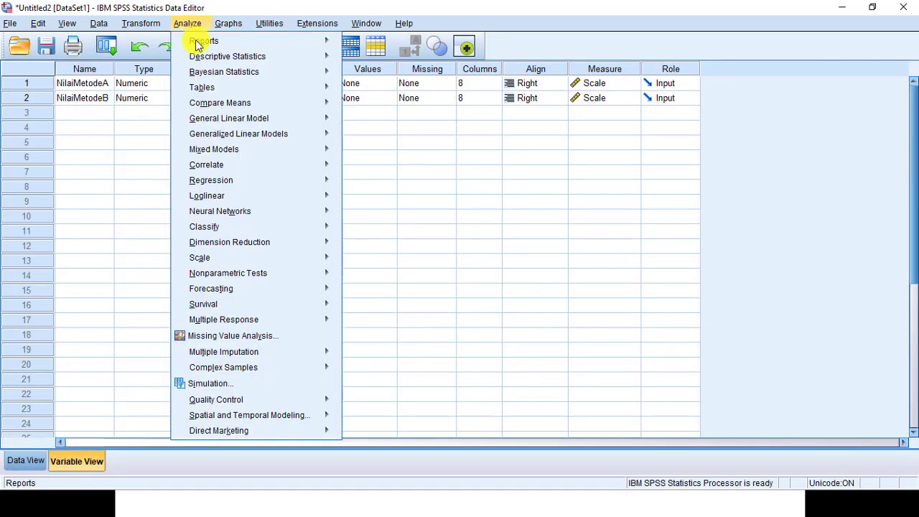
{"action": "mouse_move", "coordinate": [266, 103]}
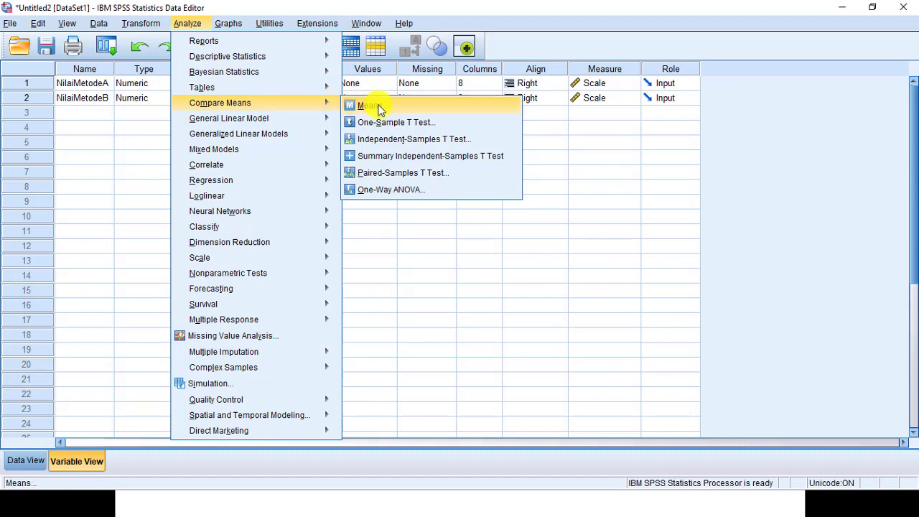
{"action": "left_click", "coordinate": [401, 174]}
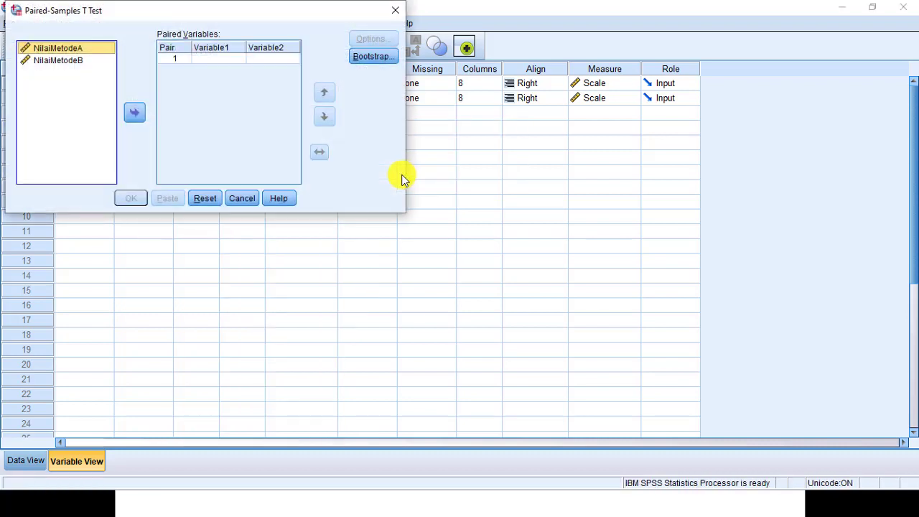
{"action": "left_click", "coordinate": [78, 49]}
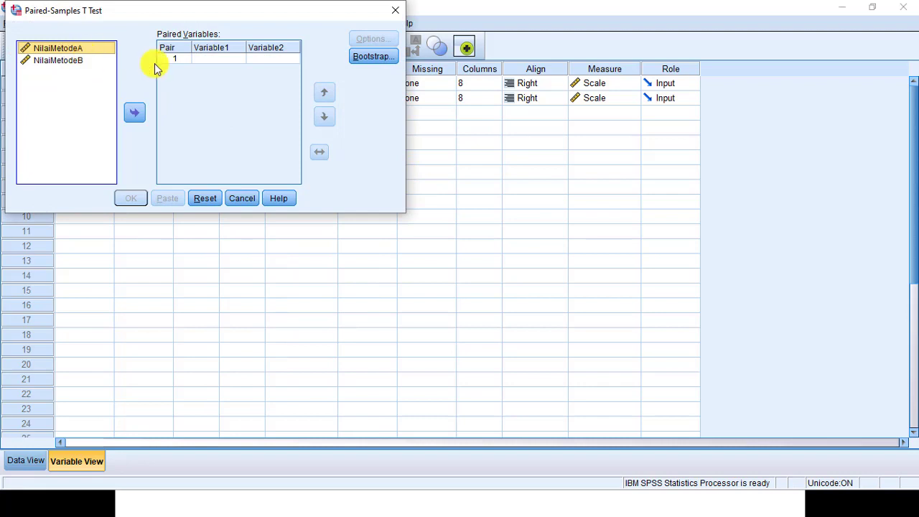
{"action": "left_click", "coordinate": [135, 112]}
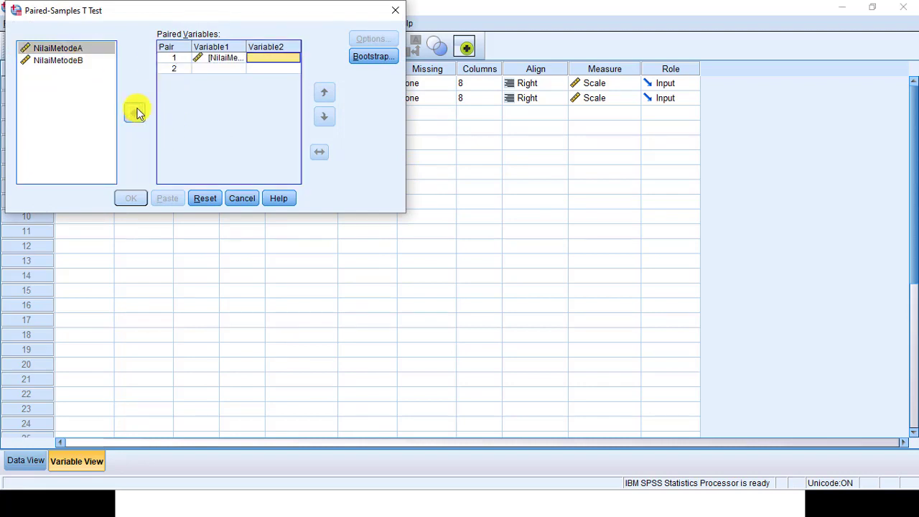
{"action": "left_click", "coordinate": [66, 60]}
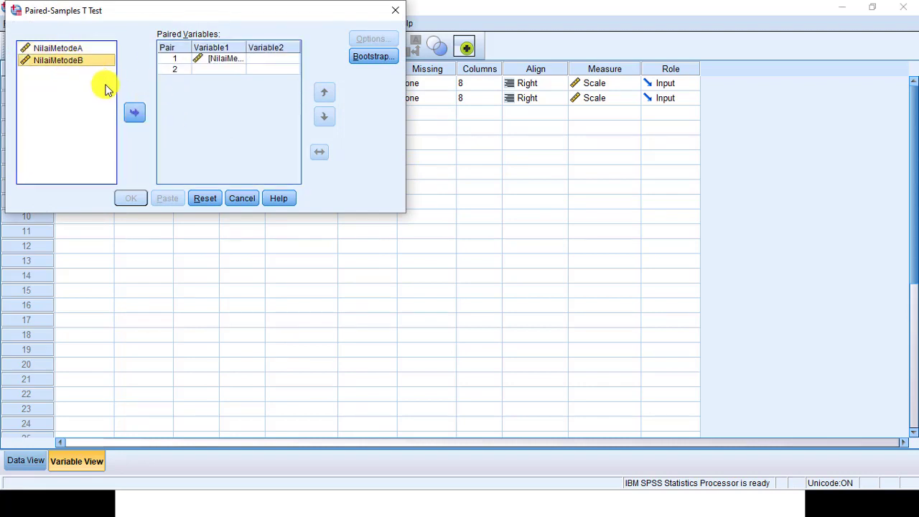
{"action": "left_click", "coordinate": [135, 112]}
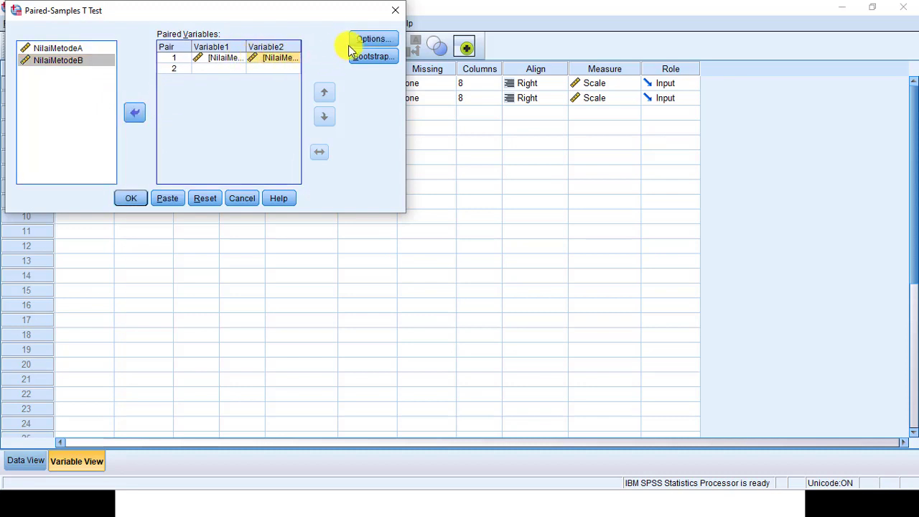
Step: Run the paired-samples t-test with the 95% confidence interval option and review the output tables
{"action": "left_click", "coordinate": [369, 40]}
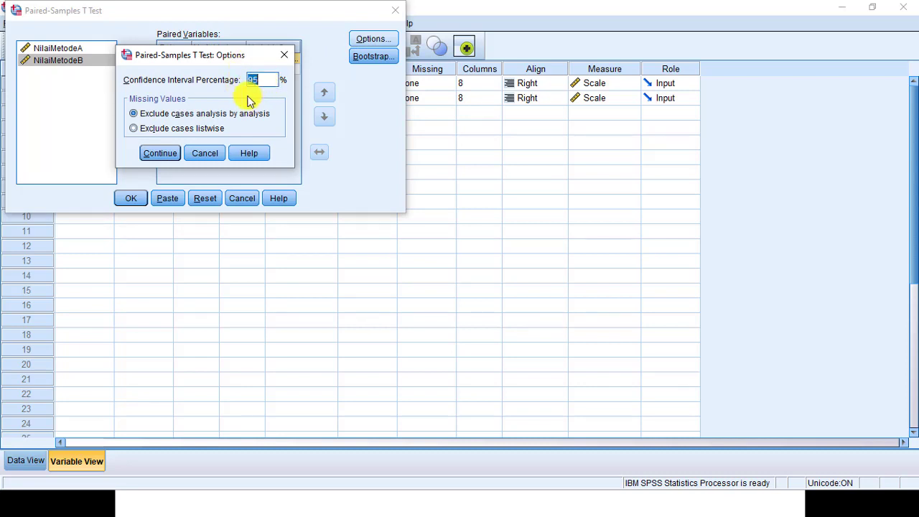
{"action": "left_click", "coordinate": [165, 158]}
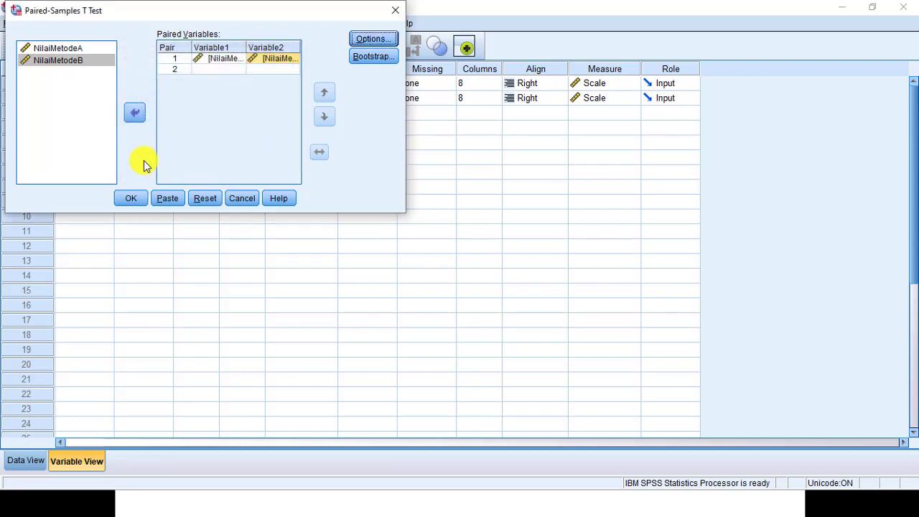
{"action": "left_click", "coordinate": [136, 198]}
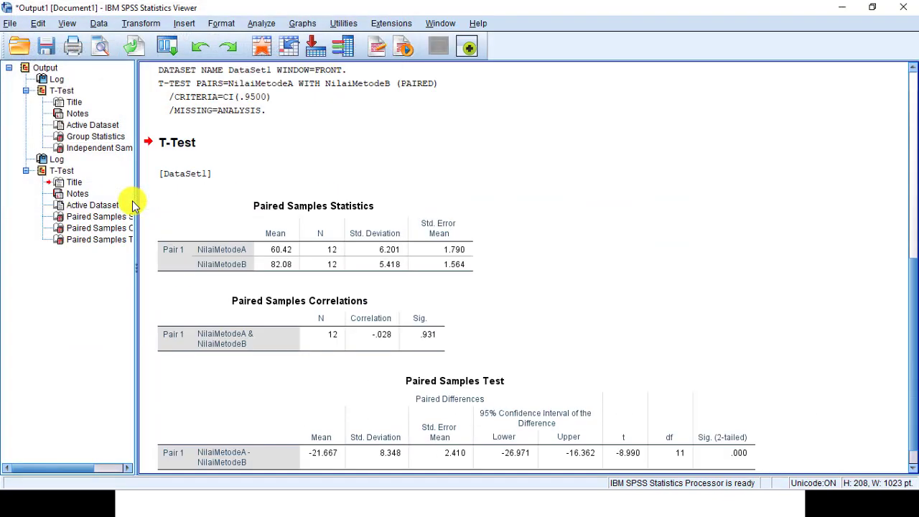
{"action": "left_click", "coordinate": [440, 215]}
{"action": "scroll", "coordinate": [440, 216], "scroll_direction": "down", "scroll_amount": 1}
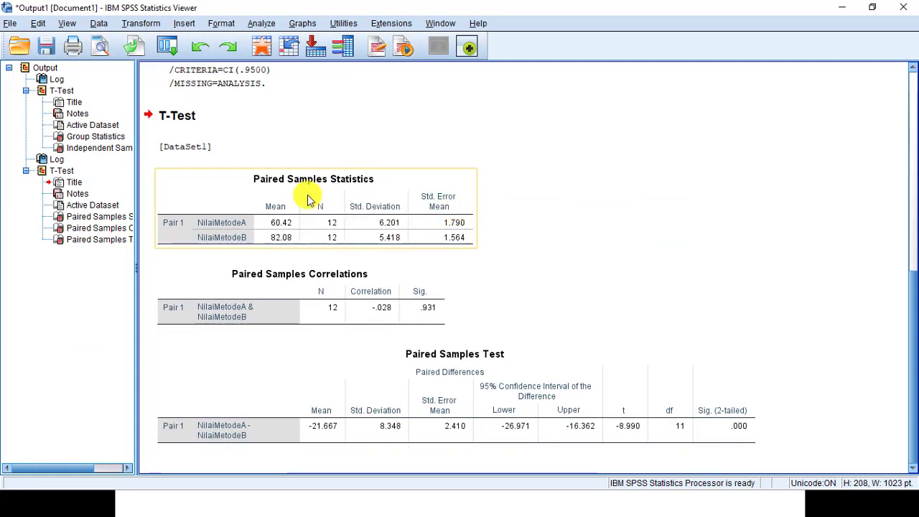